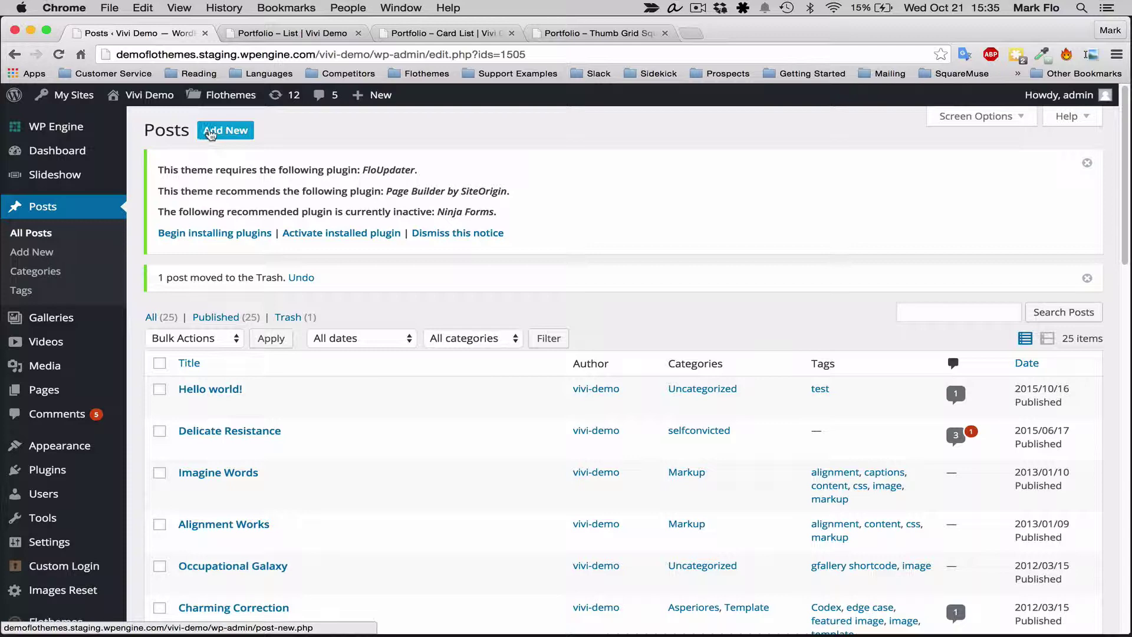
# - Start a new blog post titled 'Title'
pyautogui.click(209, 134)
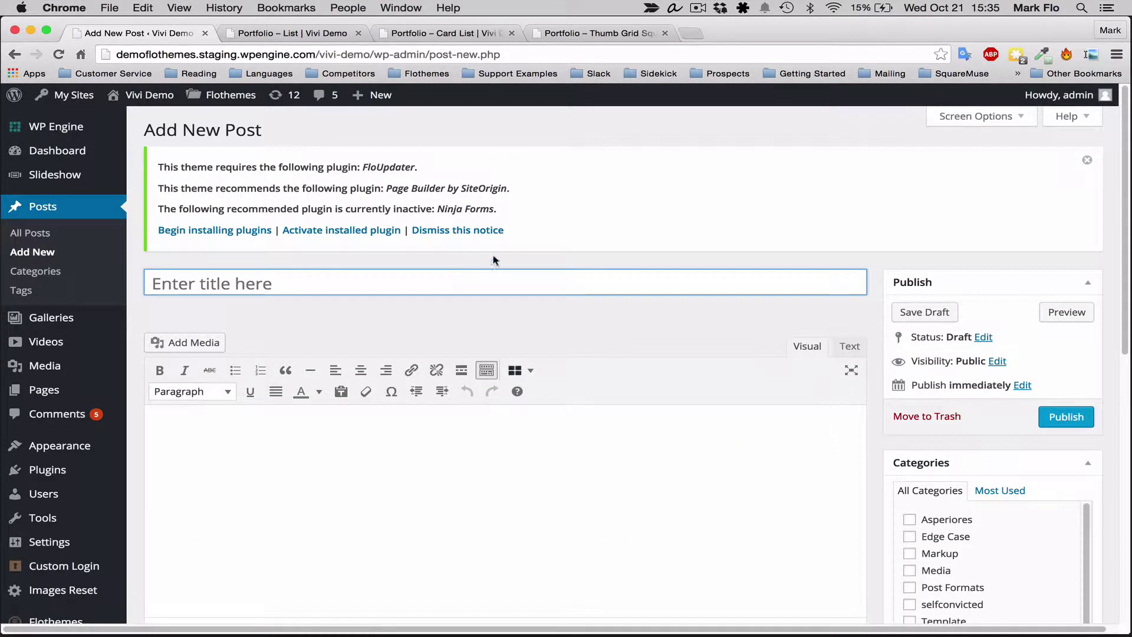
pyautogui.click(1087, 159)
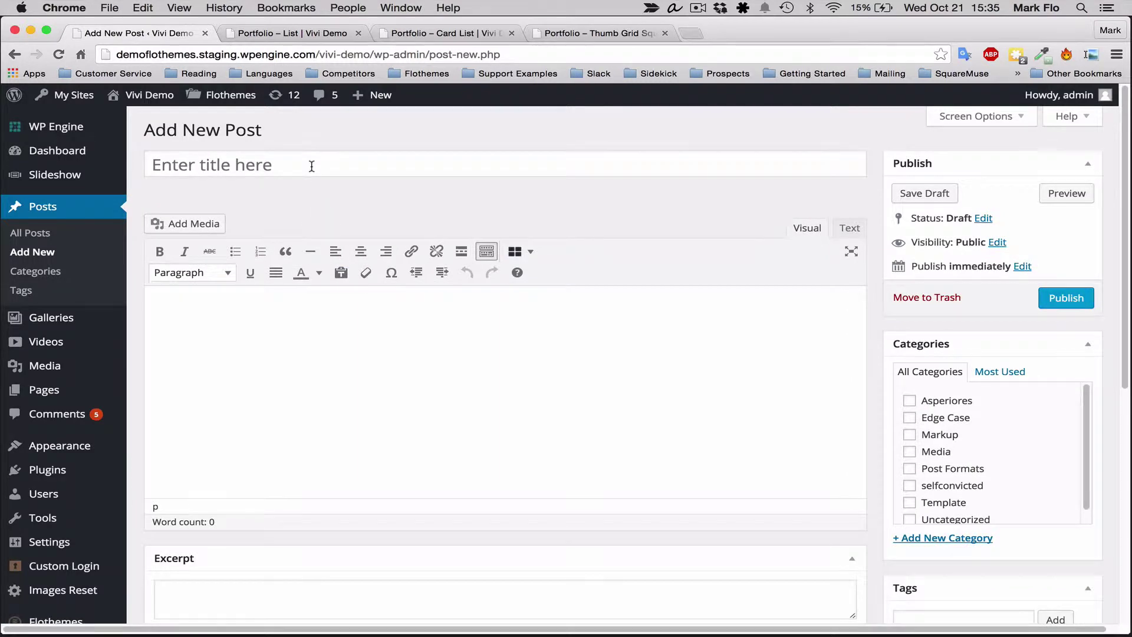
pyautogui.click(312, 166)
pyautogui.write('Title')
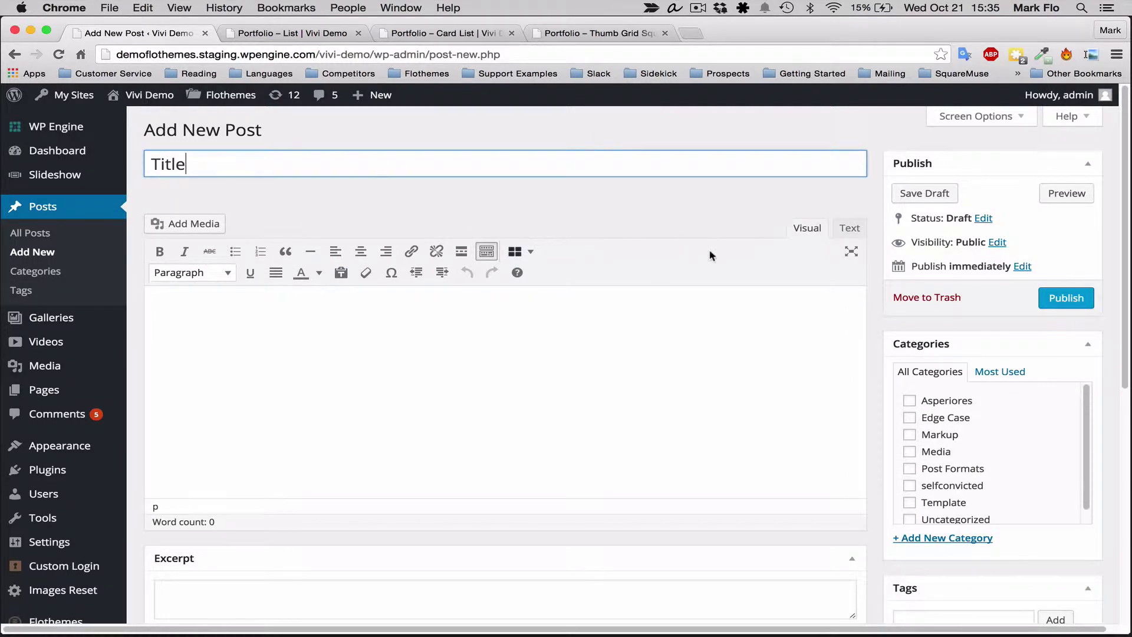
pyautogui.click(521, 371)
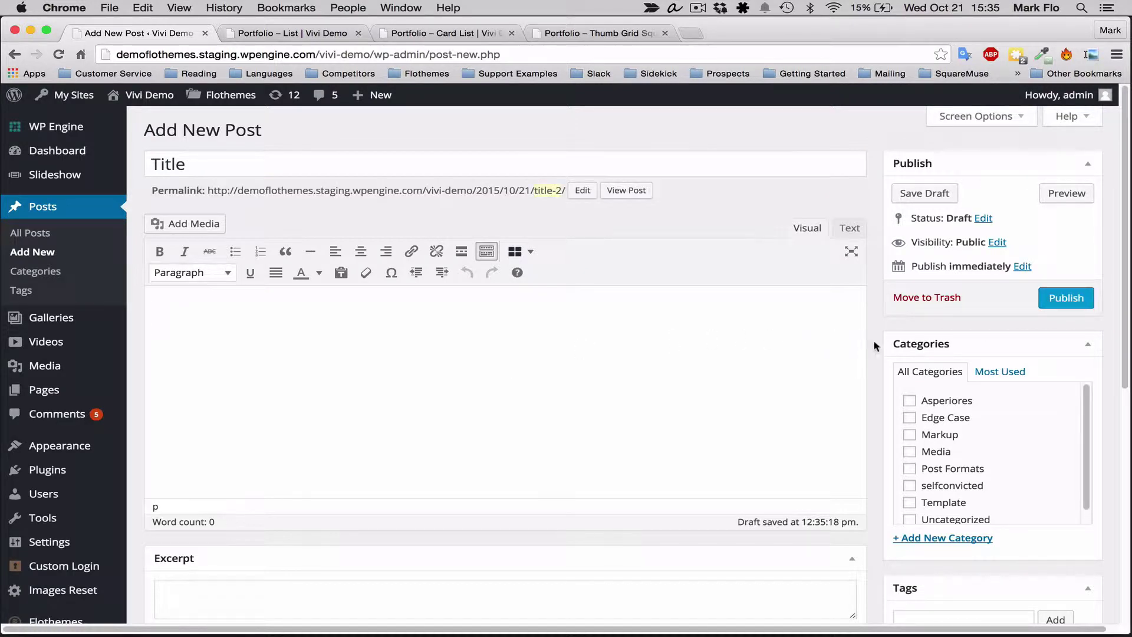
# - File the post under Asperiores and tag it flothemes, blog post and etc
pyautogui.scroll(-1, 878, 378)
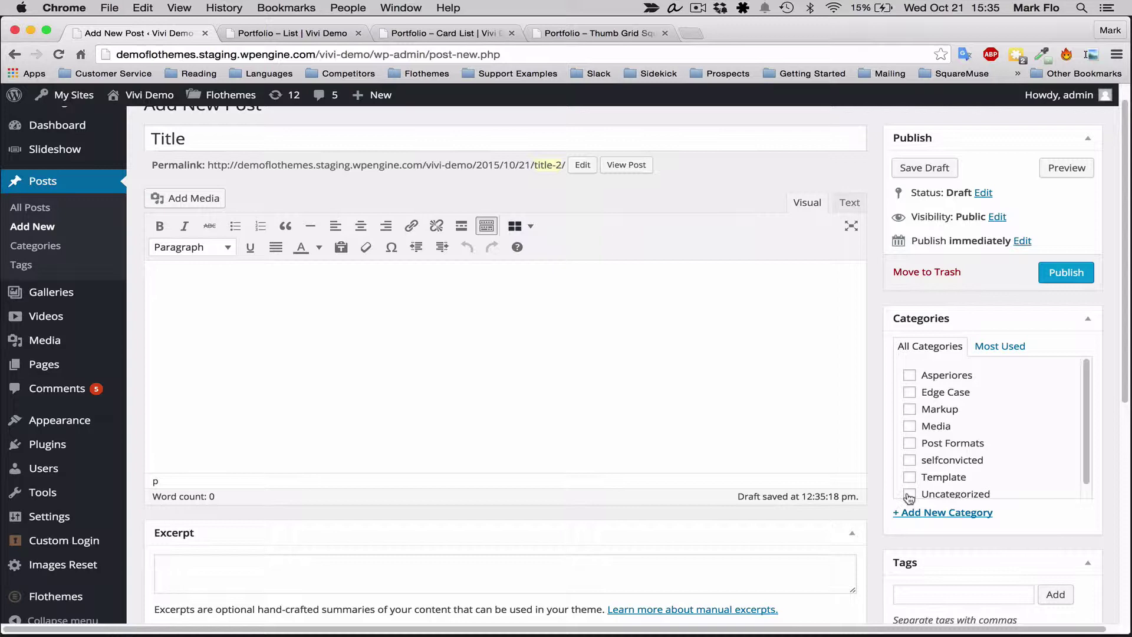
pyautogui.click(909, 378)
pyautogui.scroll(-3, 879, 387)
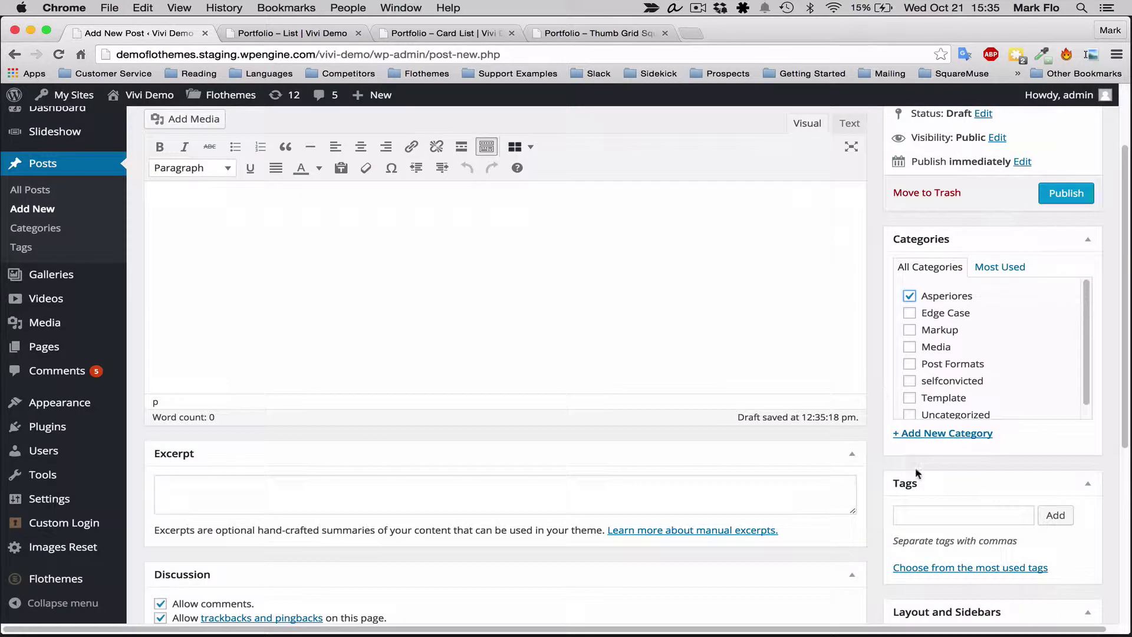
pyautogui.click(951, 519)
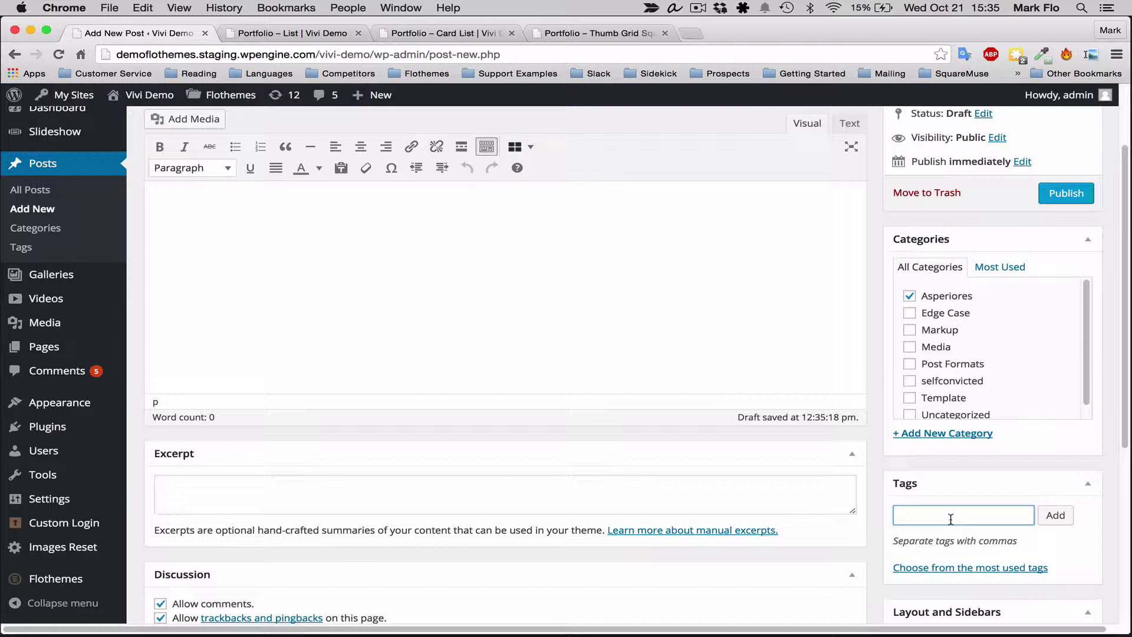
pyautogui.write('flotheme')
pyautogui.write('s,')
pyautogui.write('blogpo')
pyautogui.write(' post, etc')
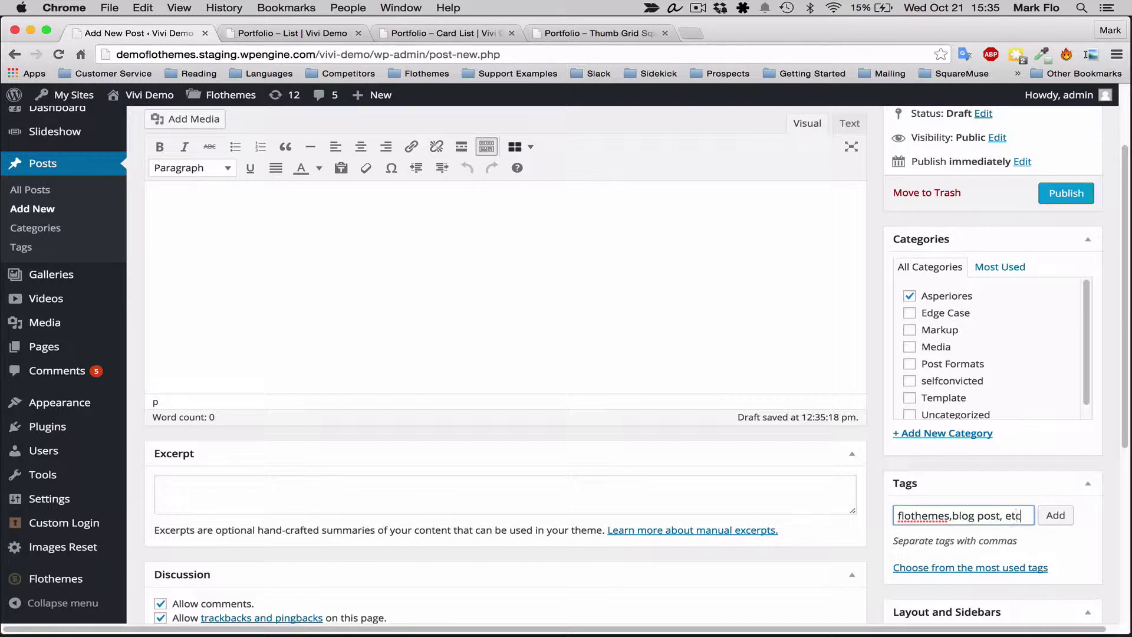
pyautogui.press('Return')
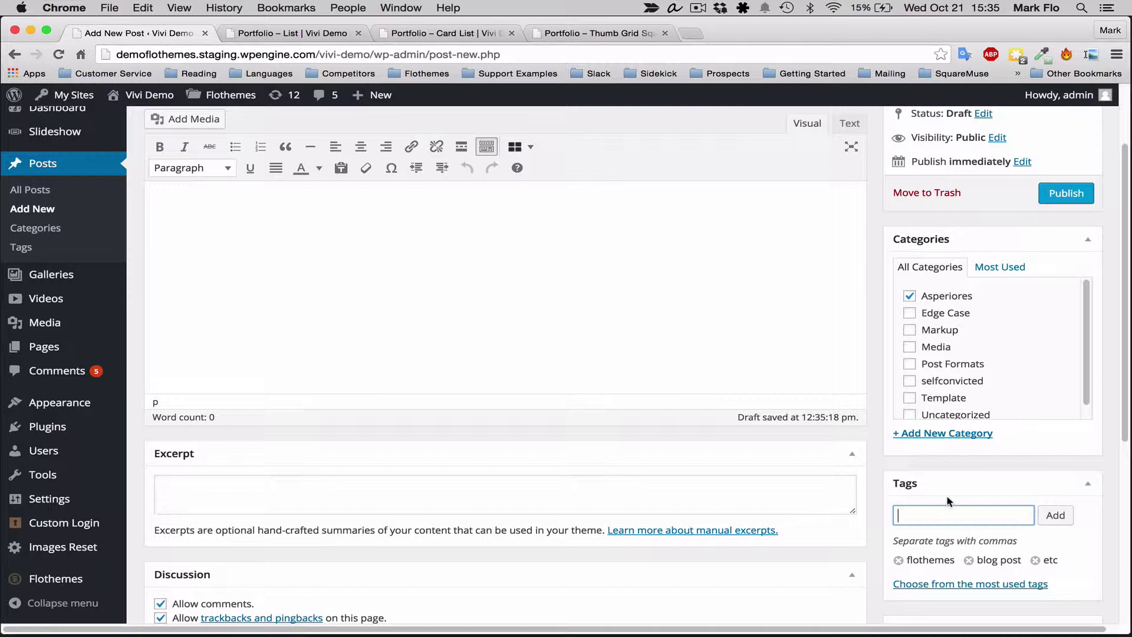
# - Give the post the right-sidebar layout with Main Sidebar as its widget area
pyautogui.scroll(-5, 946, 483)
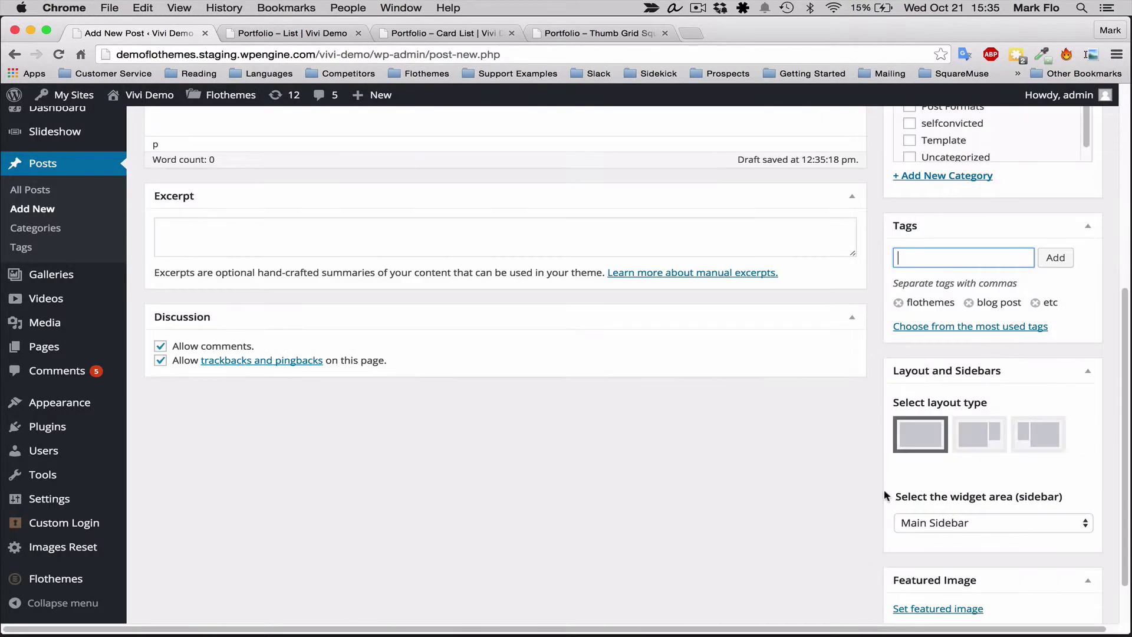
pyautogui.click(941, 446)
pyautogui.click(984, 441)
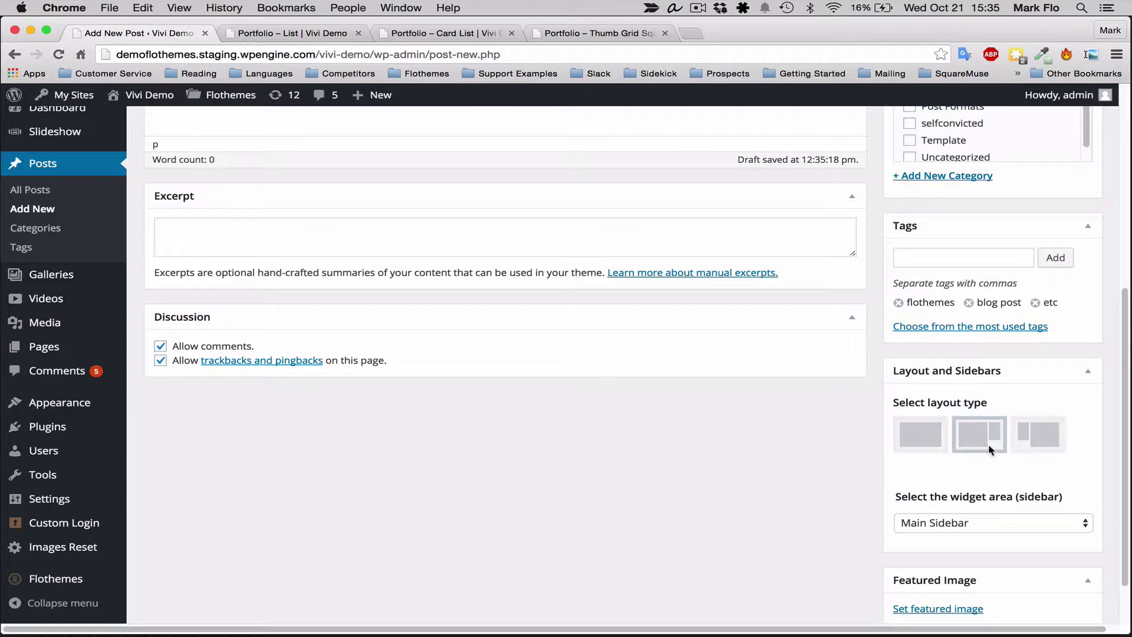
pyautogui.click(970, 522)
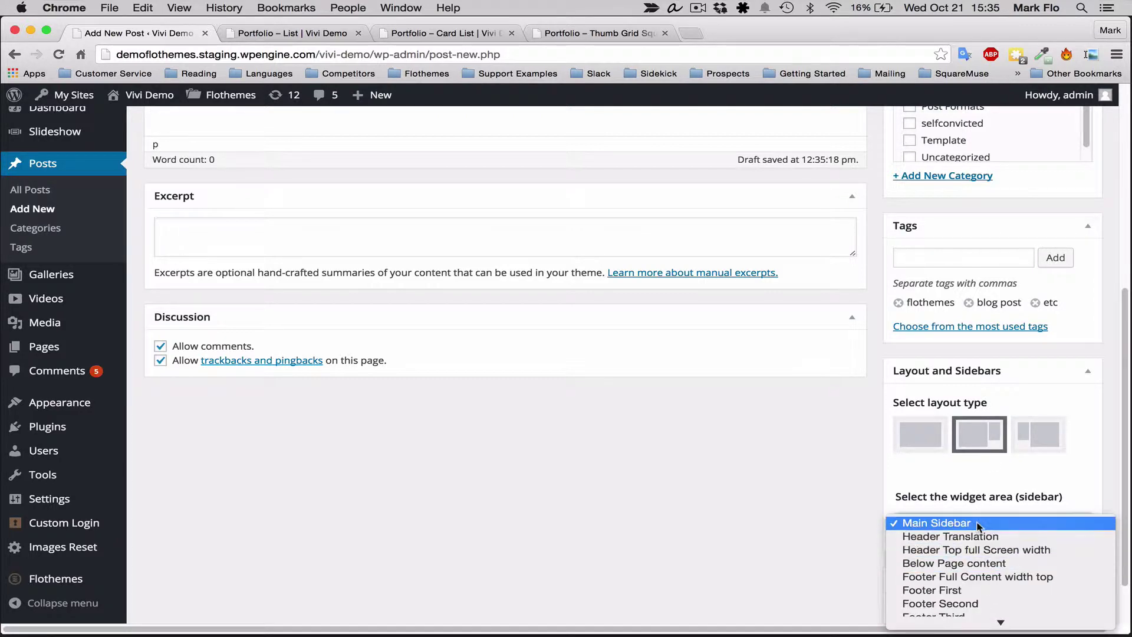
pyautogui.click(971, 522)
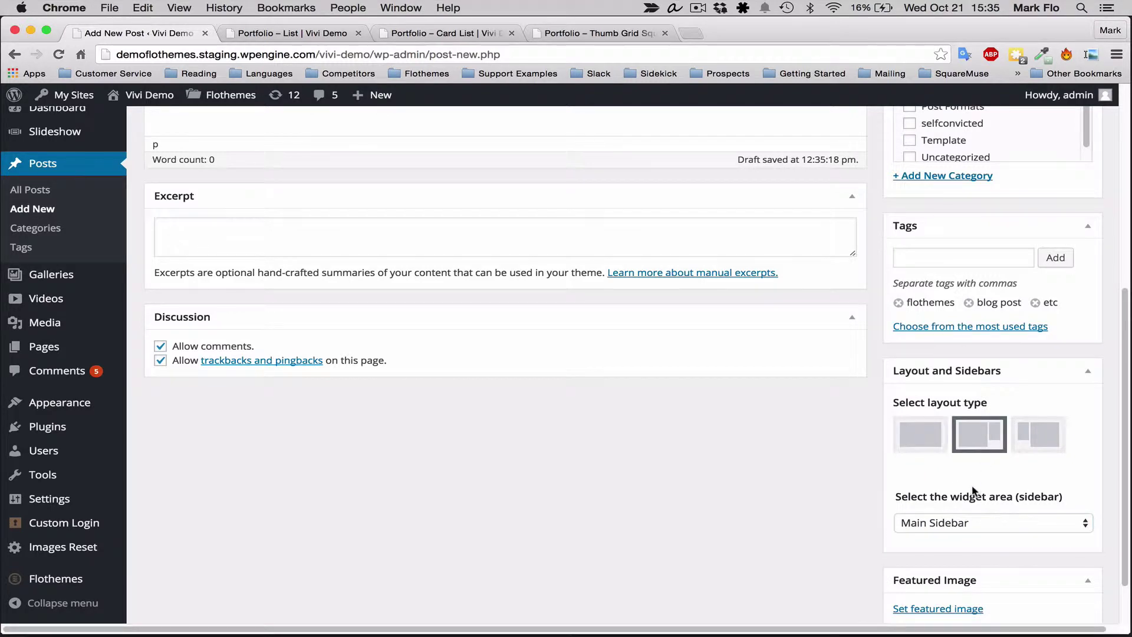
pyautogui.scroll(-2, 977, 493)
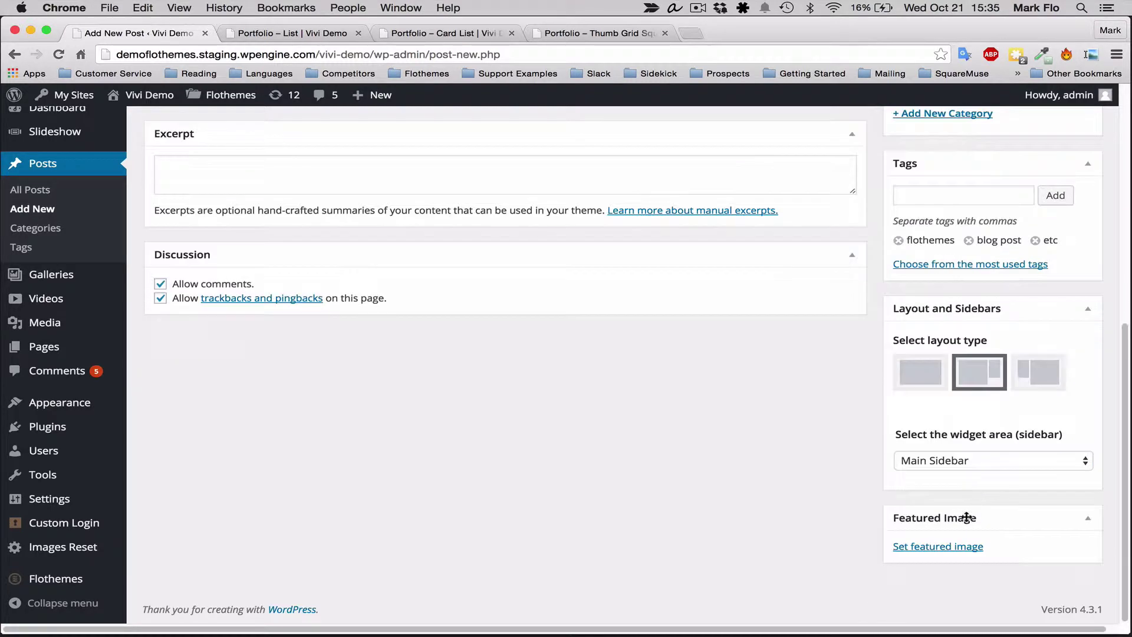
# - Make DSC5663-Edit.jpg, the dark tuxedo portrait, the post's featured image
pyautogui.click(930, 548)
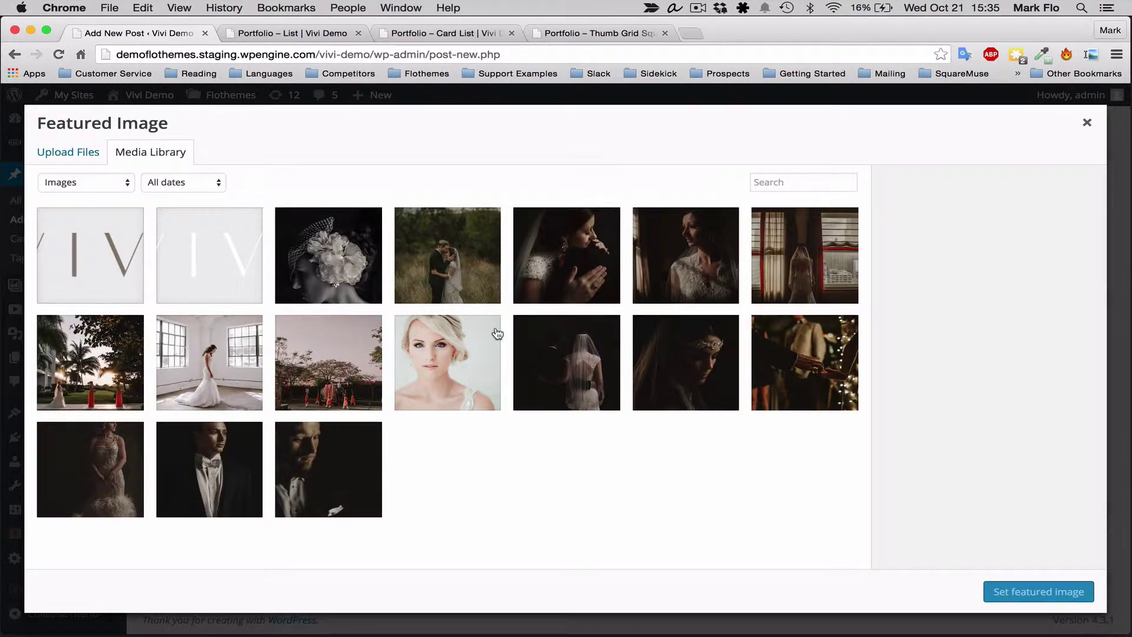
pyautogui.click(335, 283)
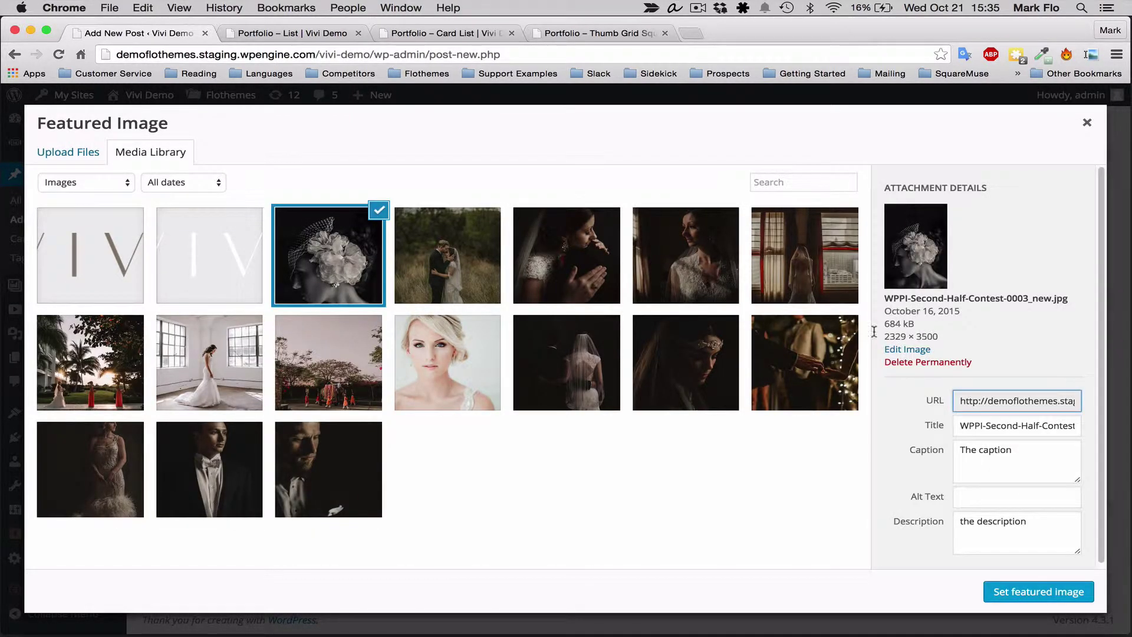
pyautogui.click(437, 244)
pyautogui.click(363, 451)
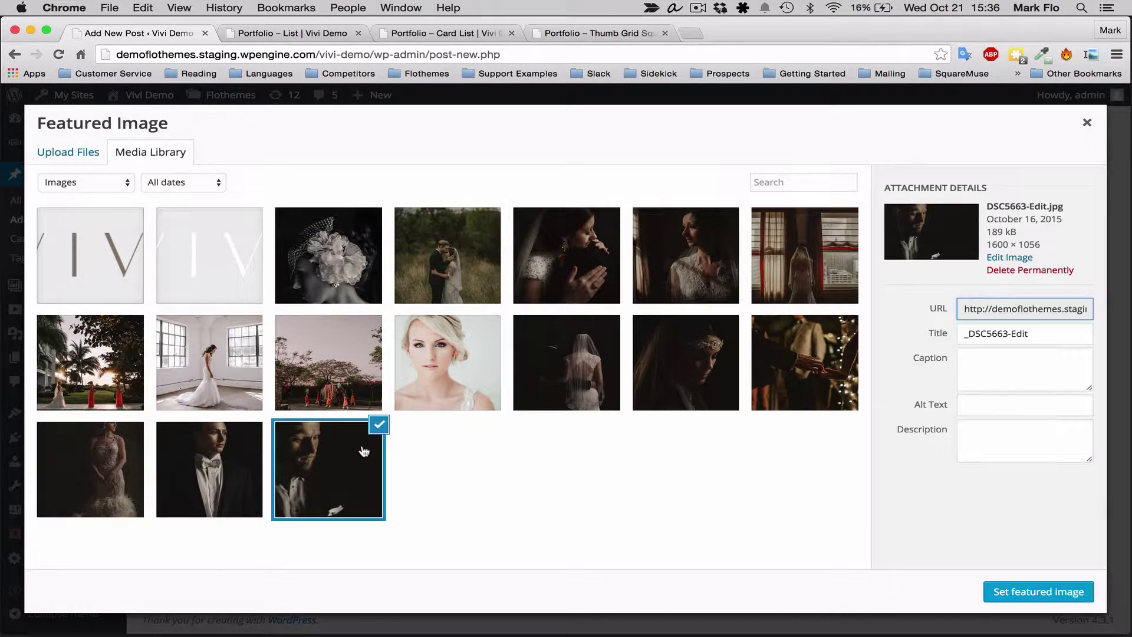
pyautogui.click(1028, 594)
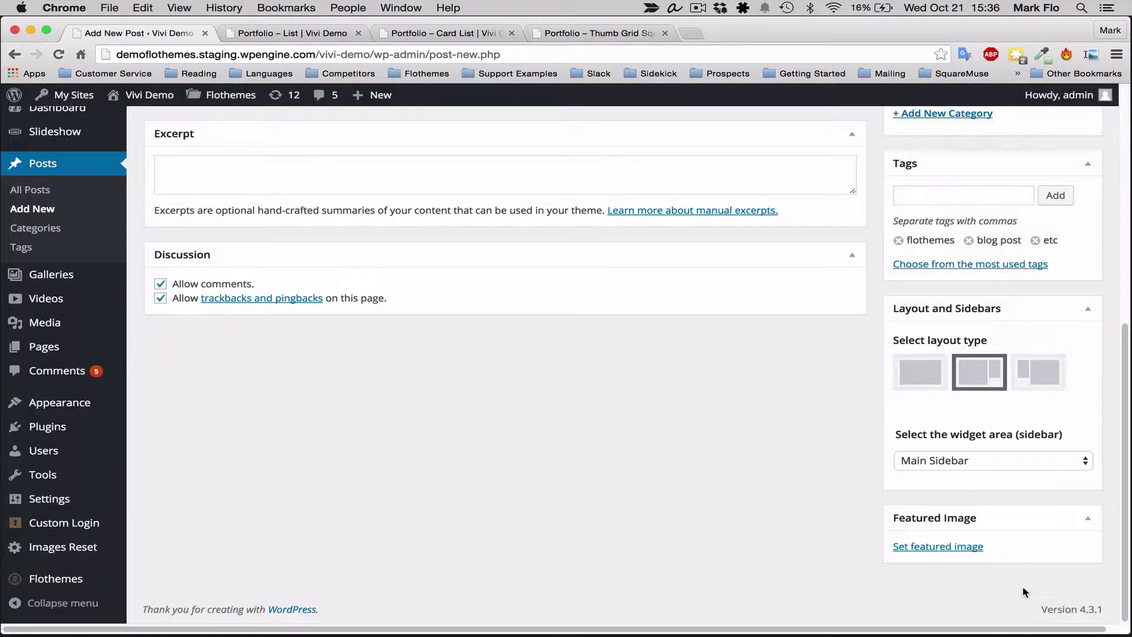
pyautogui.scroll(-3, 908, 523)
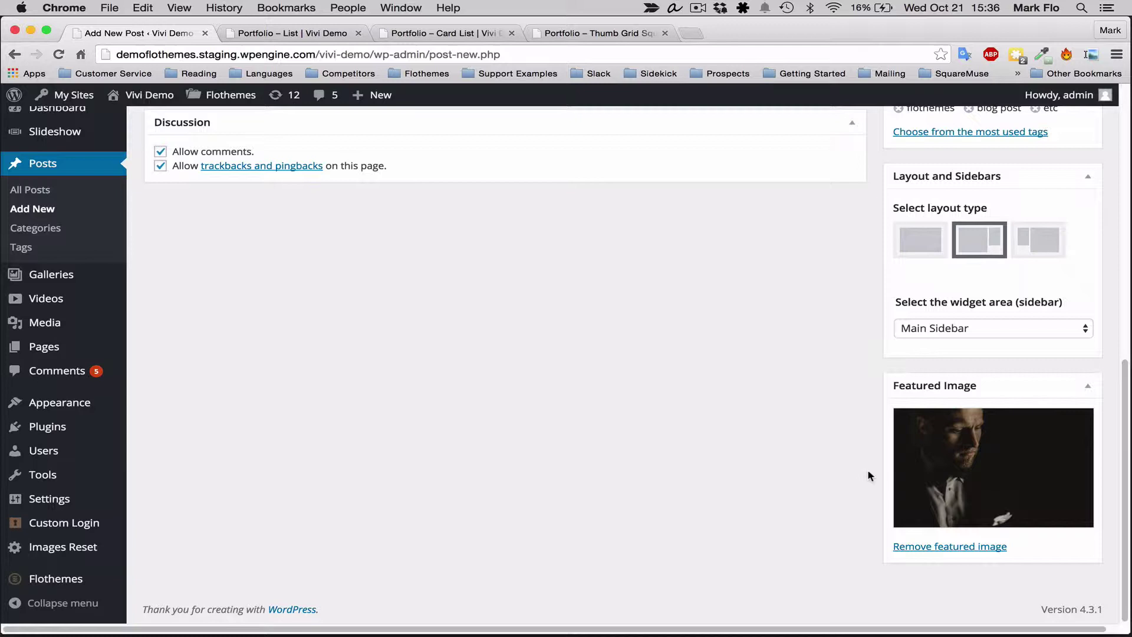
pyautogui.scroll(10, 871, 470)
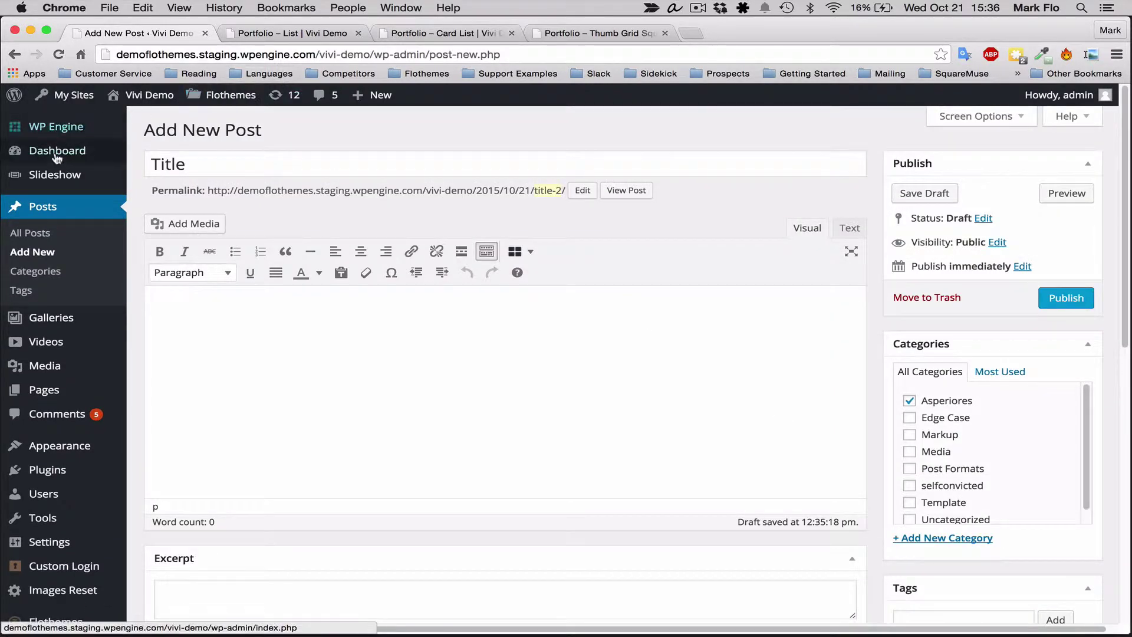
# - Open the live Vivi Demo site in a new tab, view Blog – Thumb View Masonry, then return to the editor
pyautogui.moveTo(142, 95)
pyautogui.keyDown('super'); pyautogui.click(133, 120); pyautogui.keyUp('super')
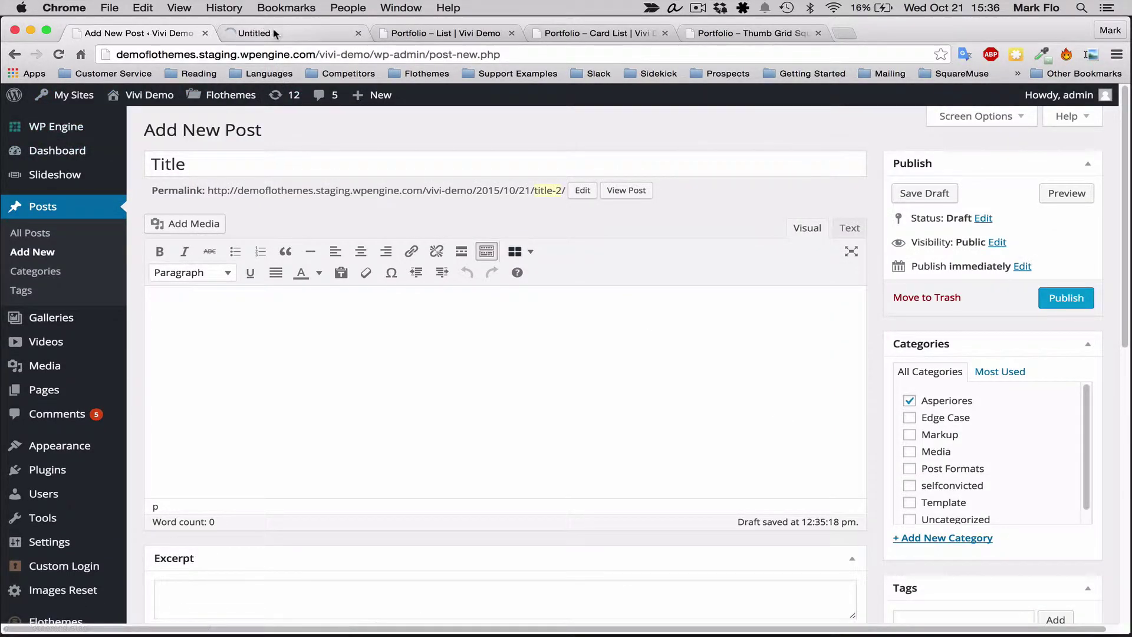
pyautogui.click(277, 34)
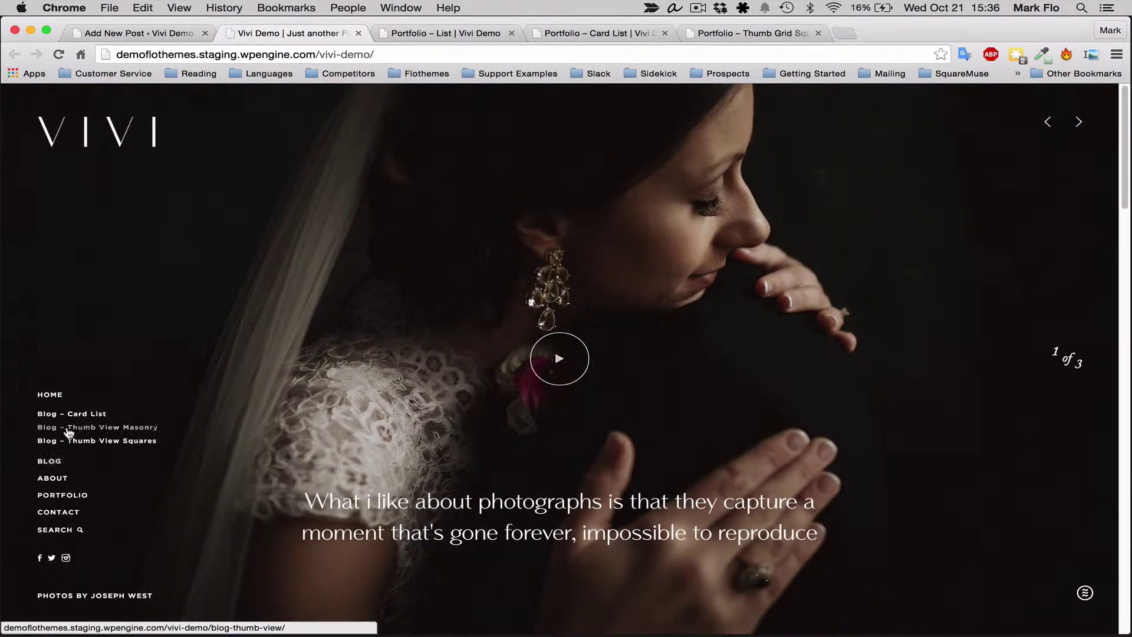
pyautogui.click(69, 433)
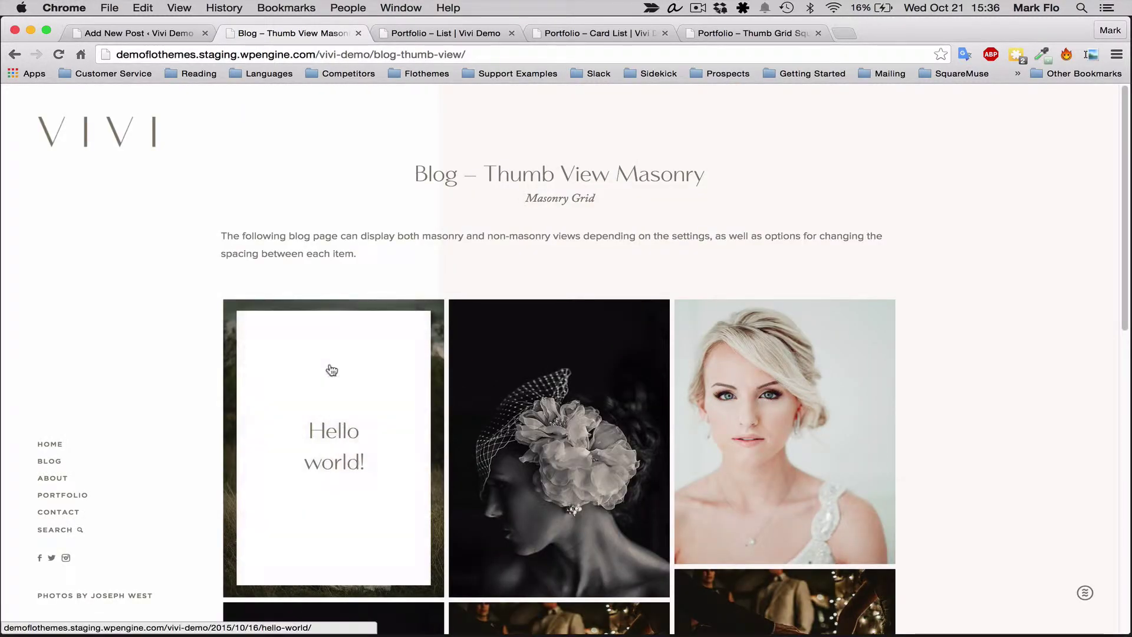
pyautogui.click(135, 33)
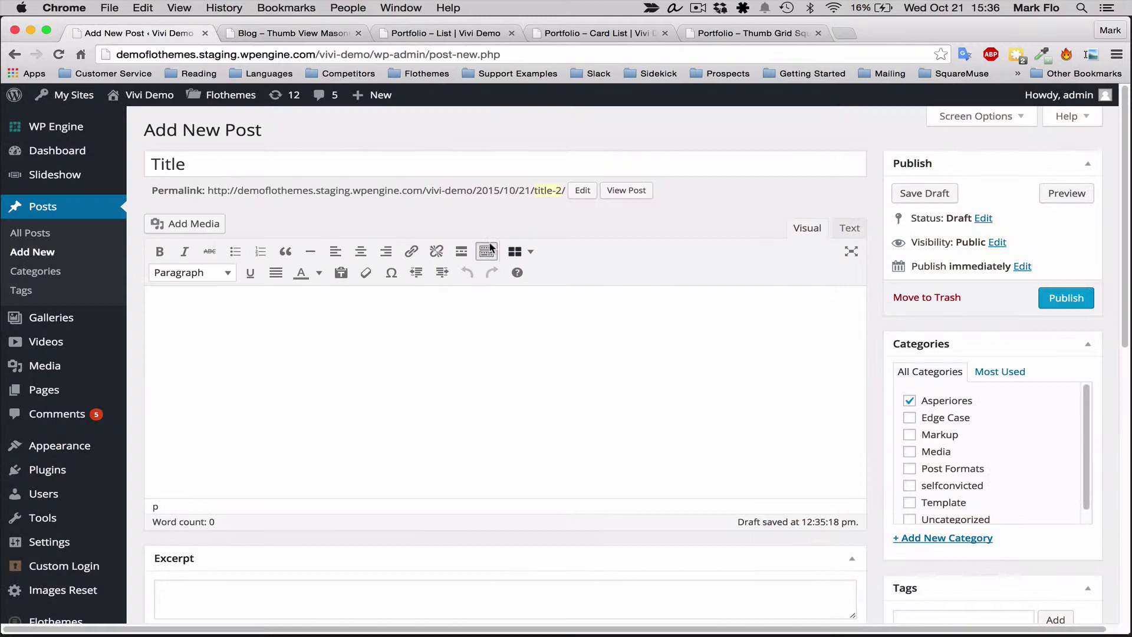
# - Write 'adding random text.' in the post body
pyautogui.click(433, 386)
pyautogui.write('adding random text.')
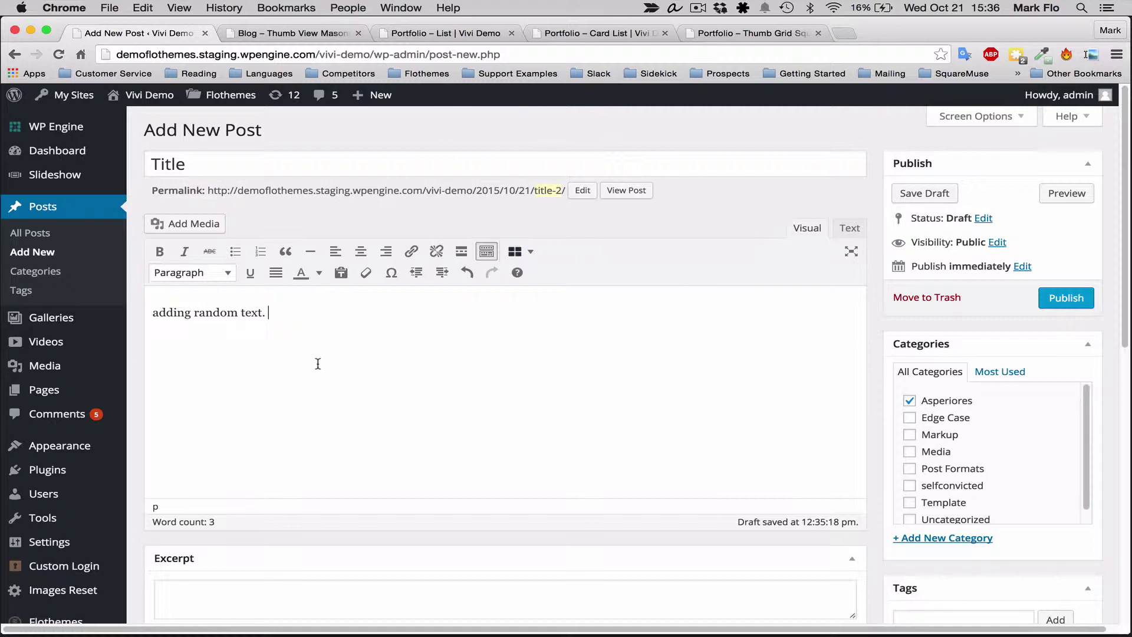
# - Upload four photos from the Blog Post folder into the media library
pyautogui.click(186, 222)
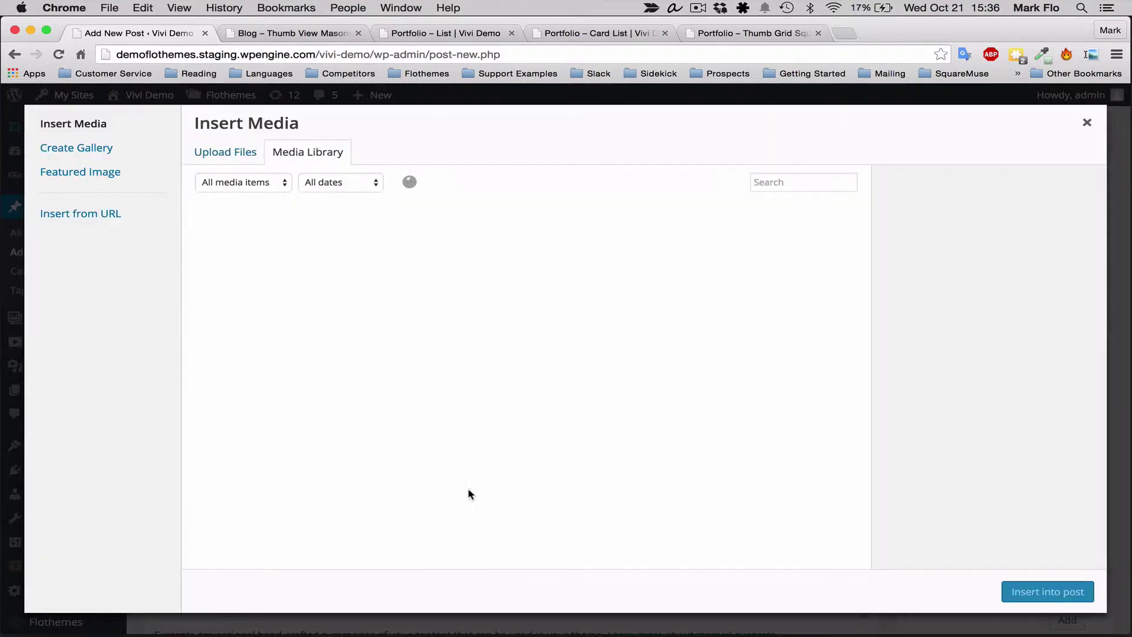
pyautogui.press('super+Tab')
pyautogui.press('super+Tab')
pyautogui.press('super+Tab')
pyautogui.doubleClick(642, 239)
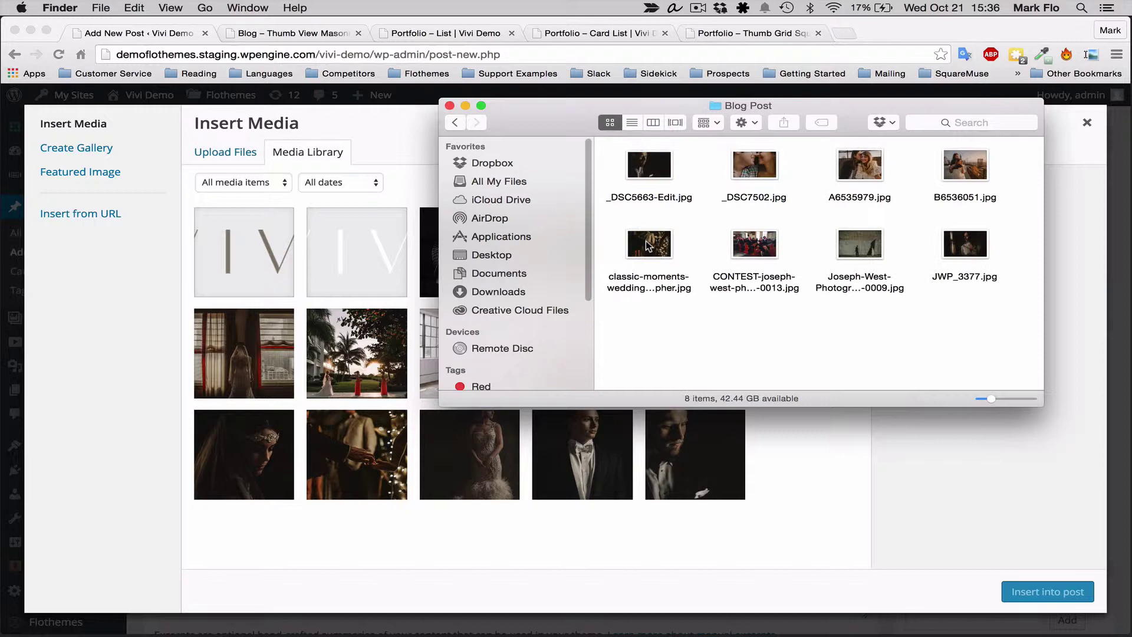
pyautogui.moveTo(624, 234); pyautogui.dragTo(767, 154)
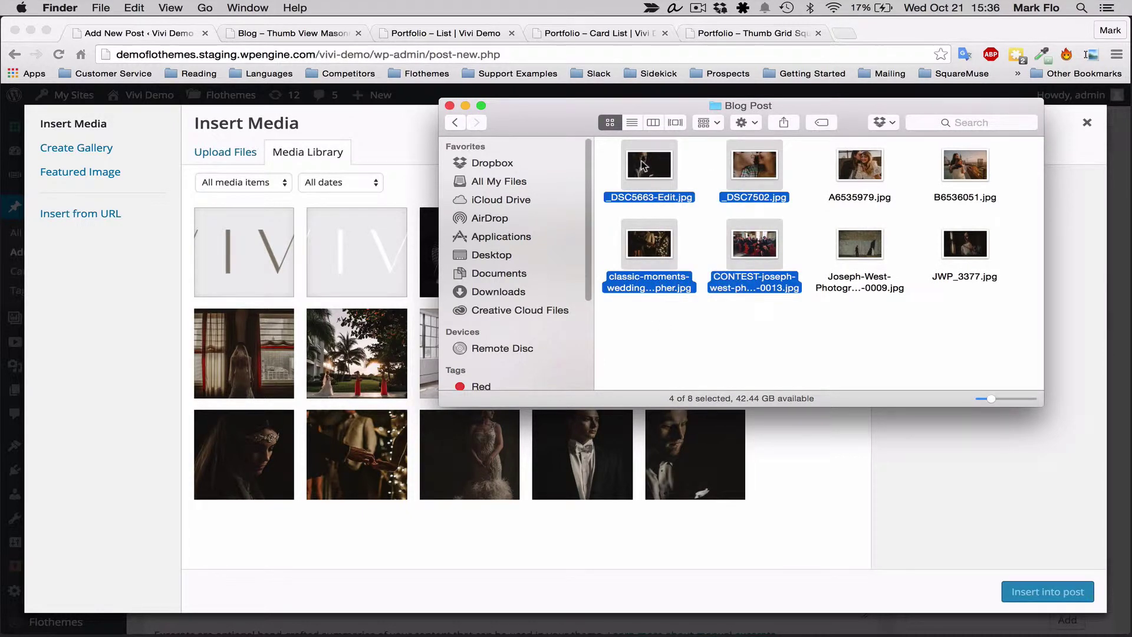
pyautogui.moveTo(641, 167); pyautogui.dragTo(102, 325)
pyautogui.click(101, 326)
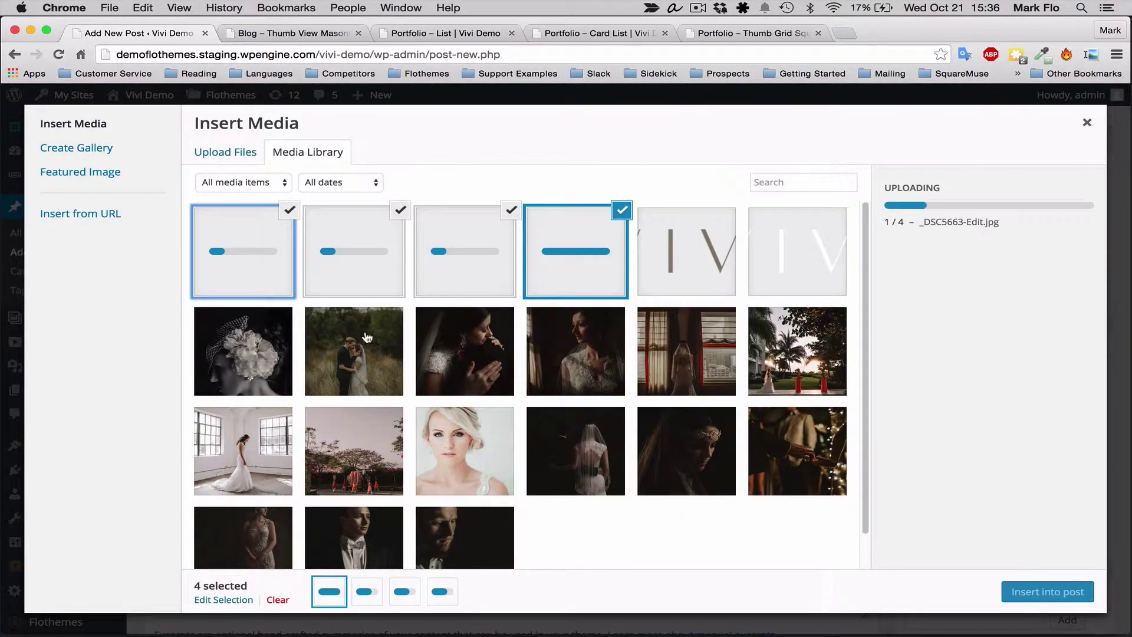
# - Insert six selected photos at full size with no link below the sentence
pyautogui.click(558, 483)
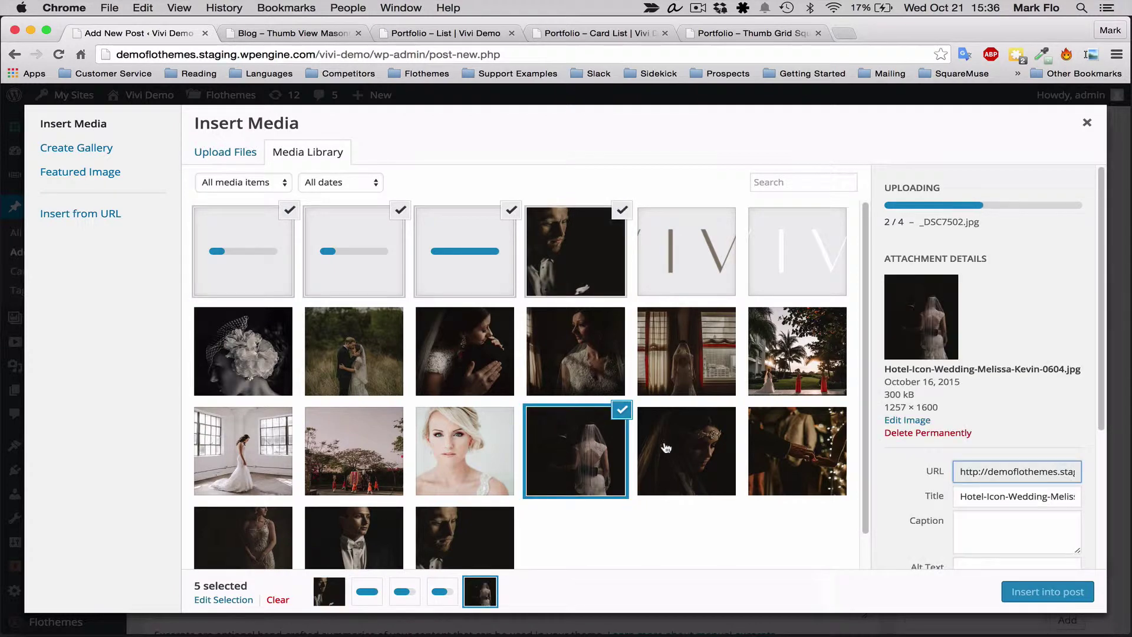
pyautogui.click(686, 451)
pyautogui.scroll(-5, 1010, 419)
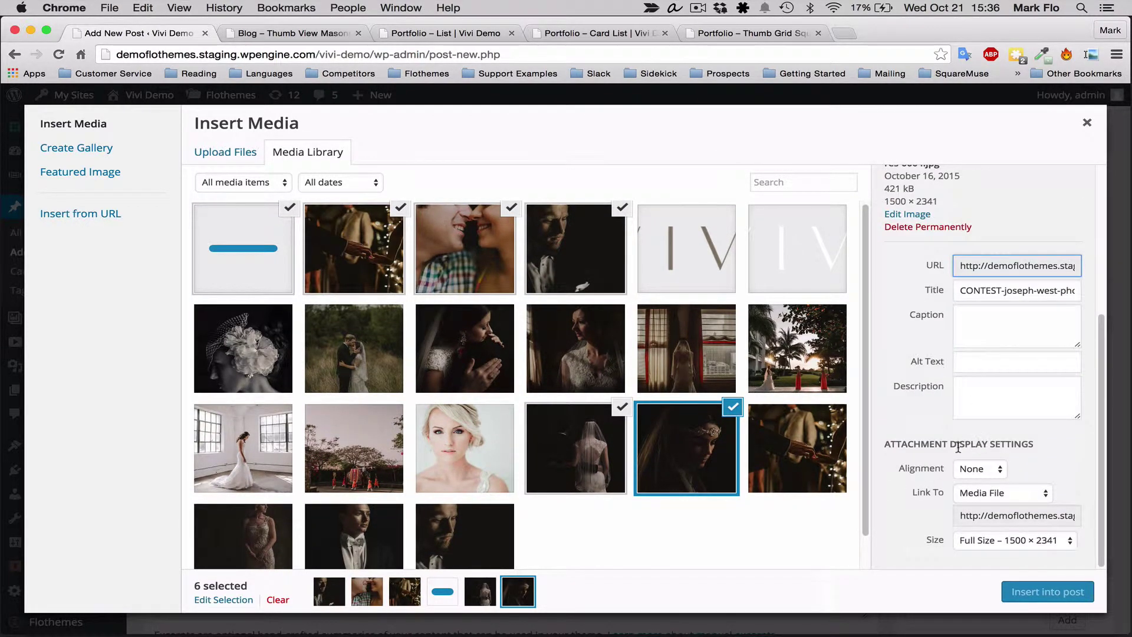
pyautogui.scroll(3, 935, 380)
pyautogui.scroll(-3, 922, 389)
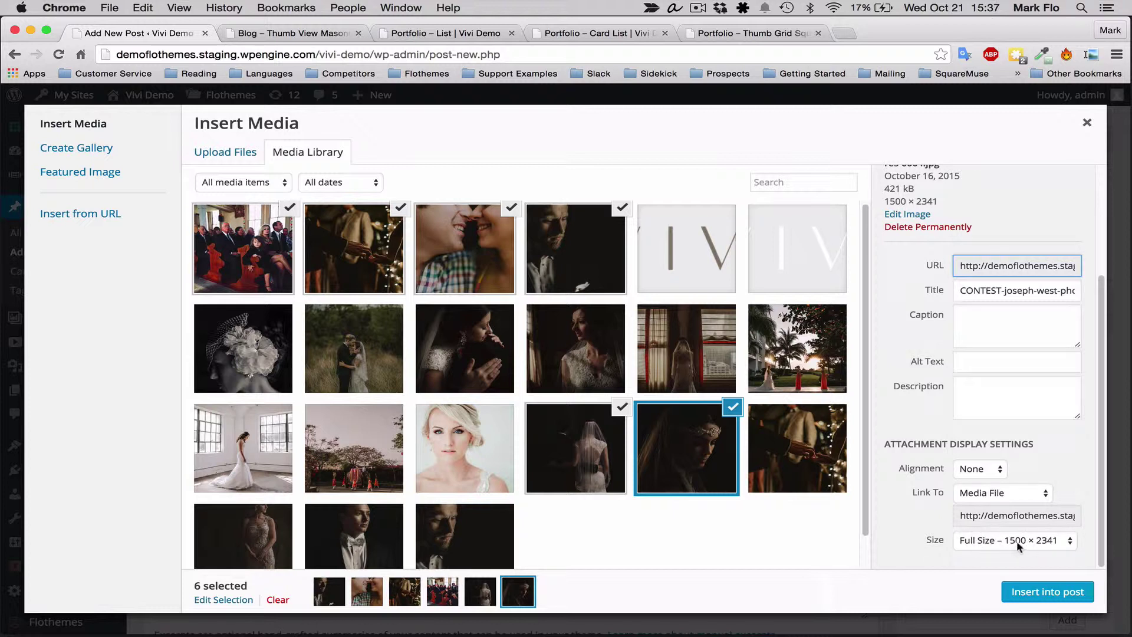
pyautogui.click(994, 500)
pyautogui.click(993, 538)
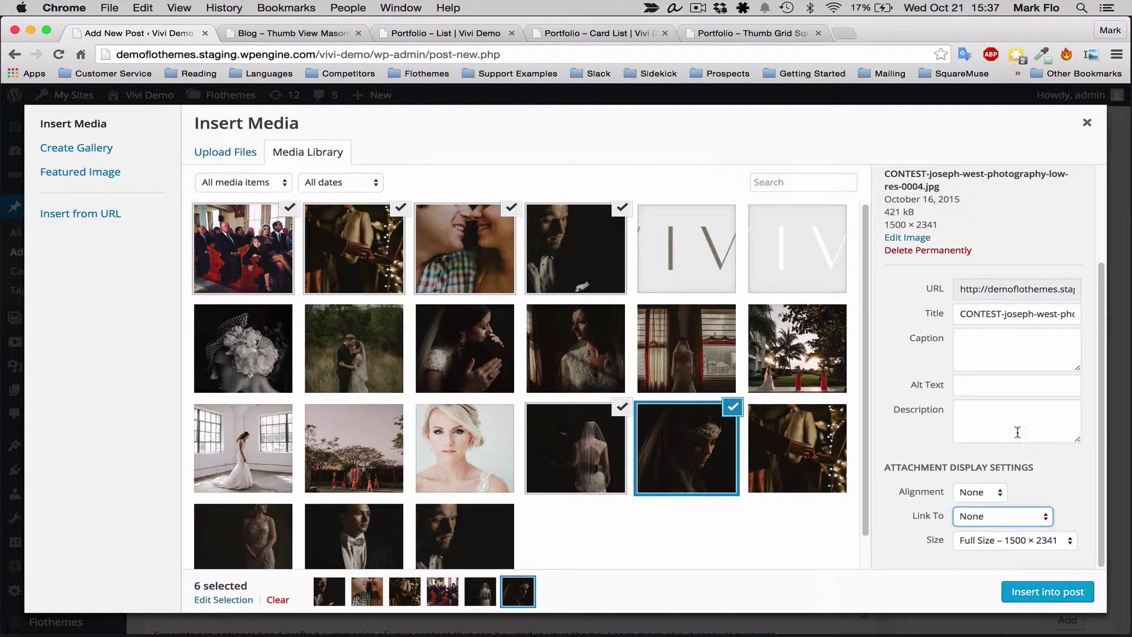
pyautogui.moveTo(998, 492); pyautogui.dragTo(950, 489)
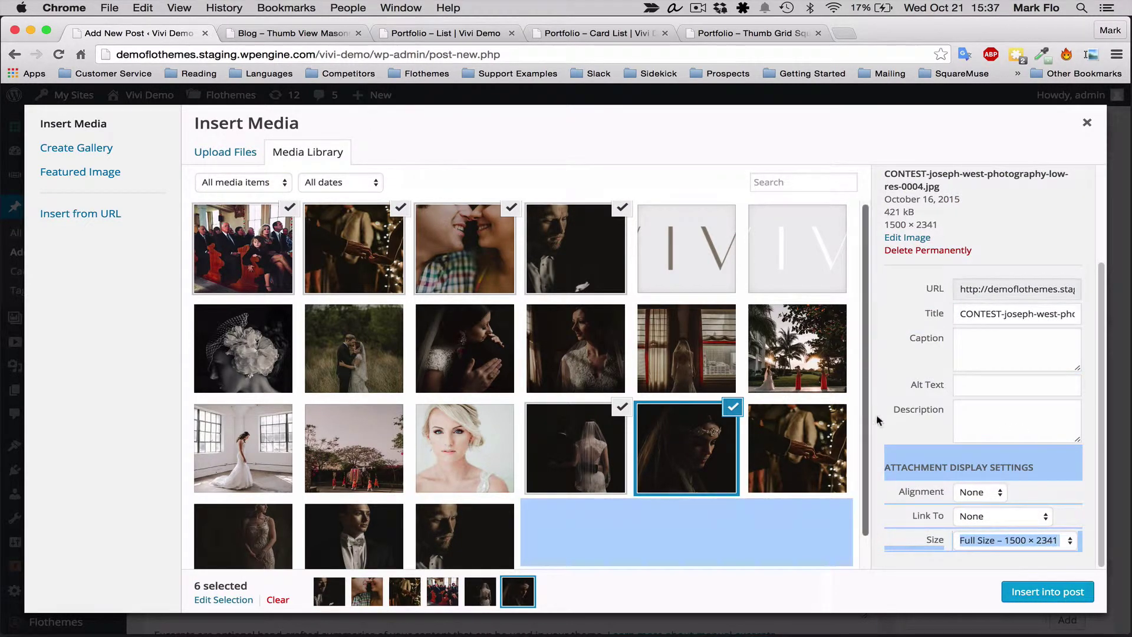
pyautogui.click(894, 428)
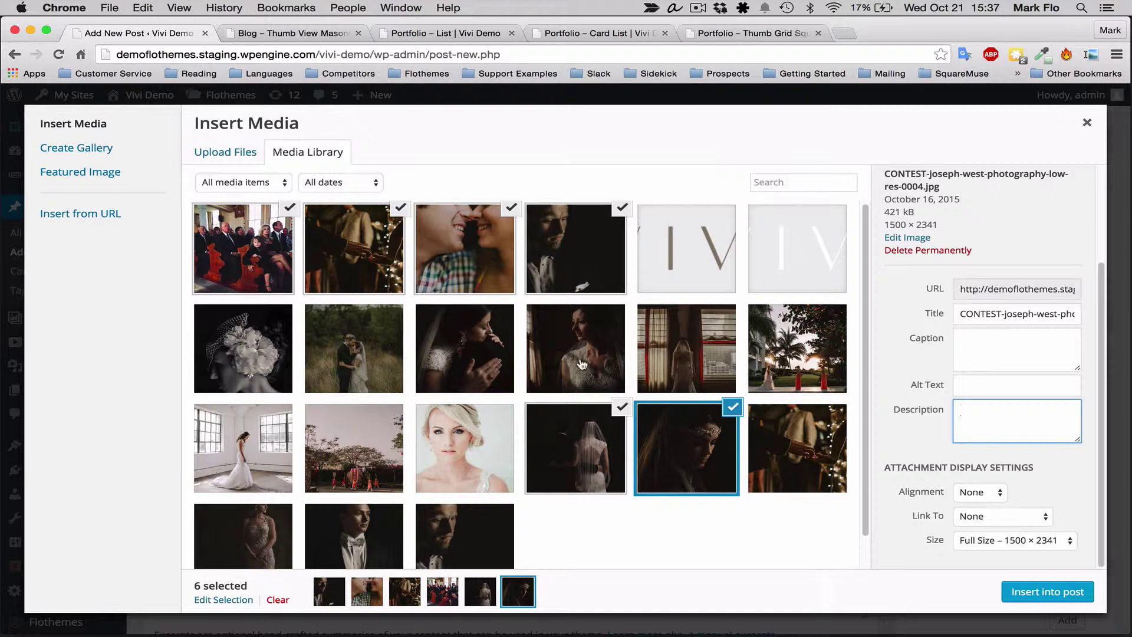
pyautogui.click(1004, 588)
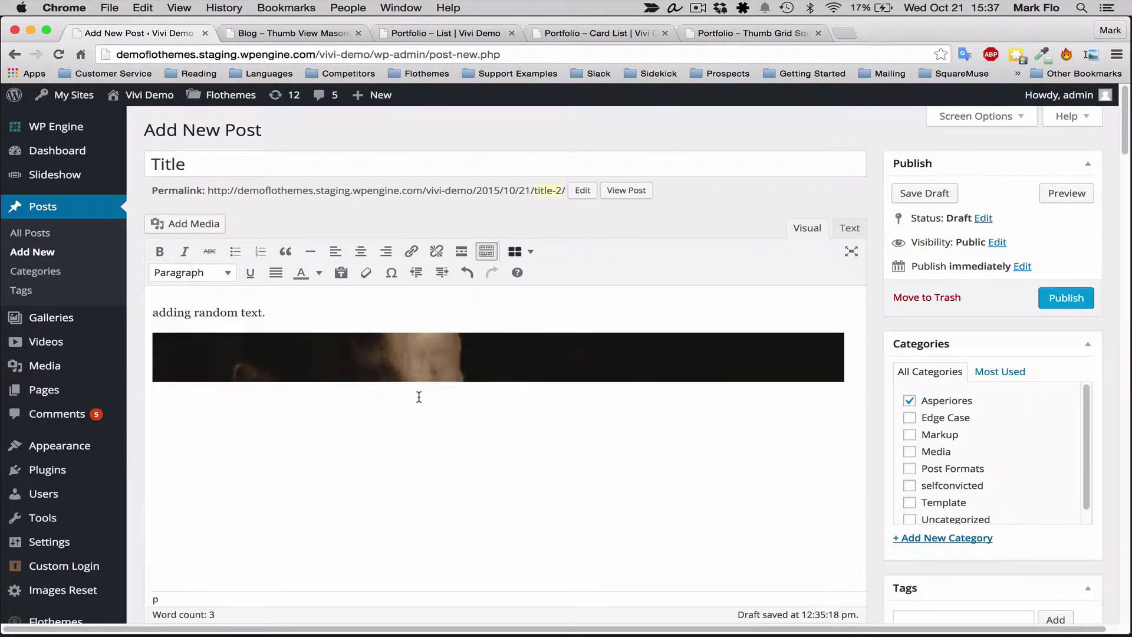
# - Add an empty paragraph after the last inserted photo
pyautogui.scroll(-15, 502, 365)
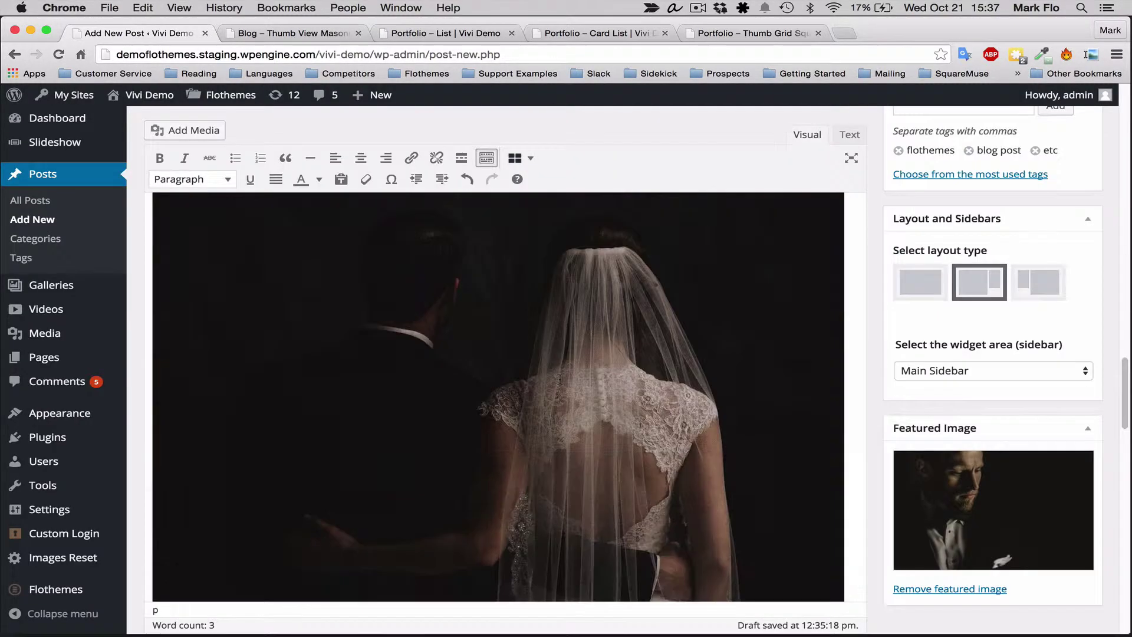
pyautogui.scroll(-5, 564, 380)
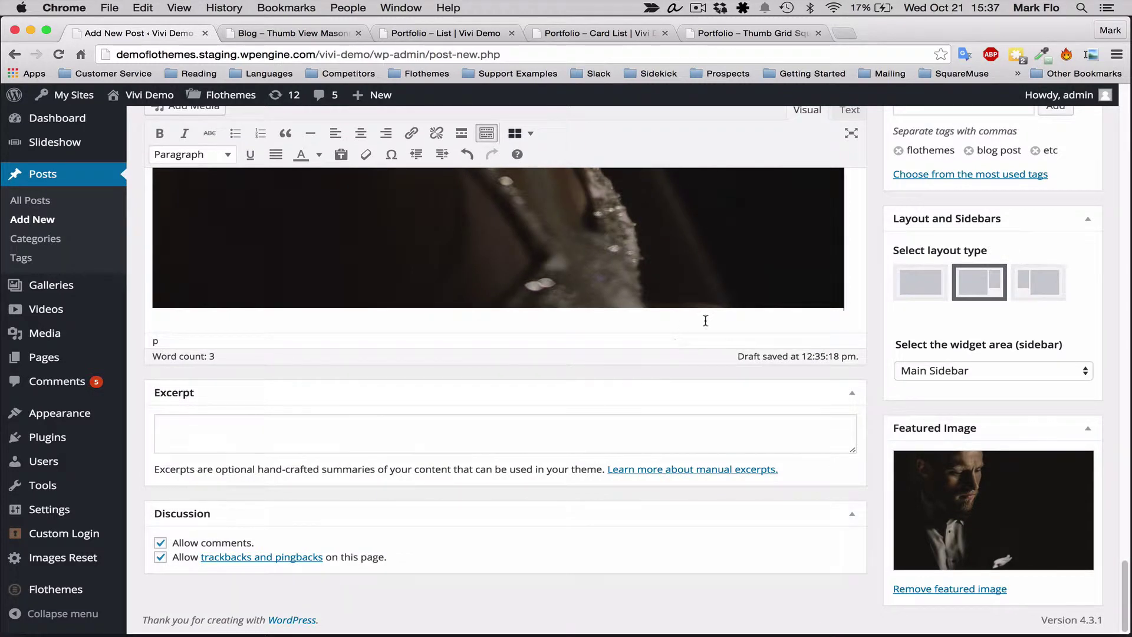
pyautogui.click(842, 304)
pyautogui.press('Return')
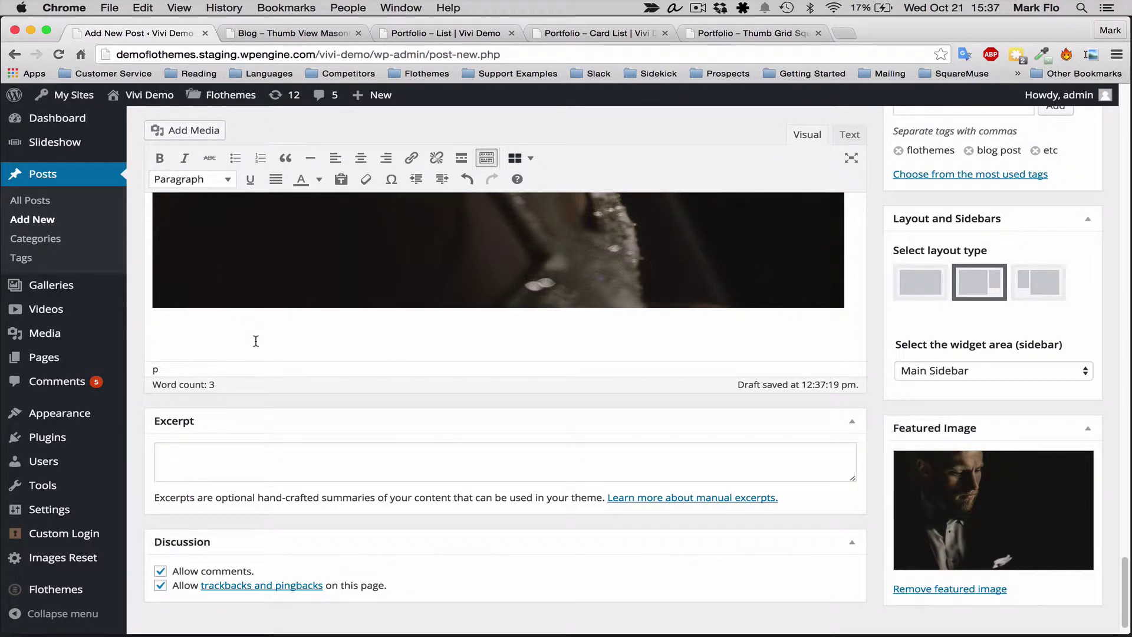
# - Create a gallery from six wedding photos, from the church ceremony to the bride by windows
pyautogui.click(195, 131)
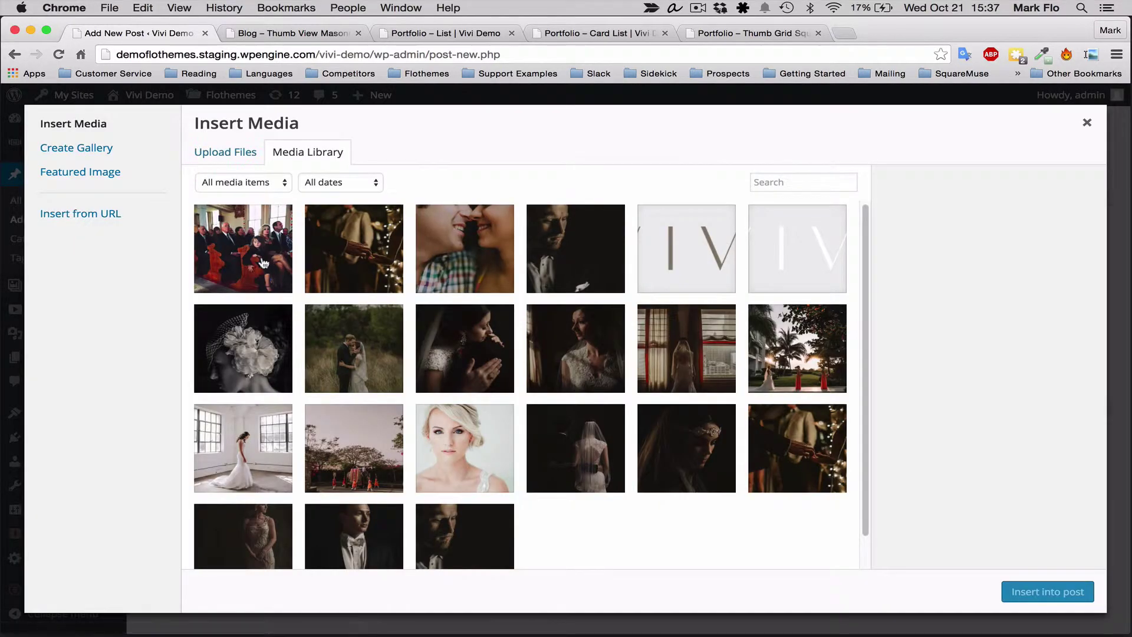
pyautogui.click(116, 154)
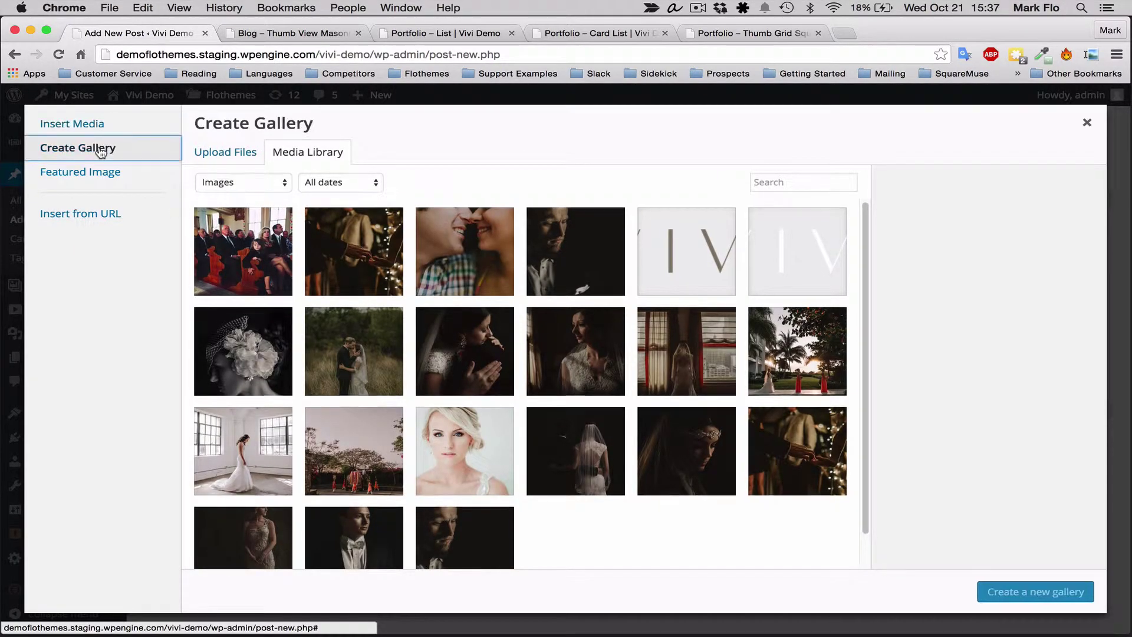
pyautogui.click(247, 264)
pyautogui.click(354, 254)
pyautogui.click(354, 351)
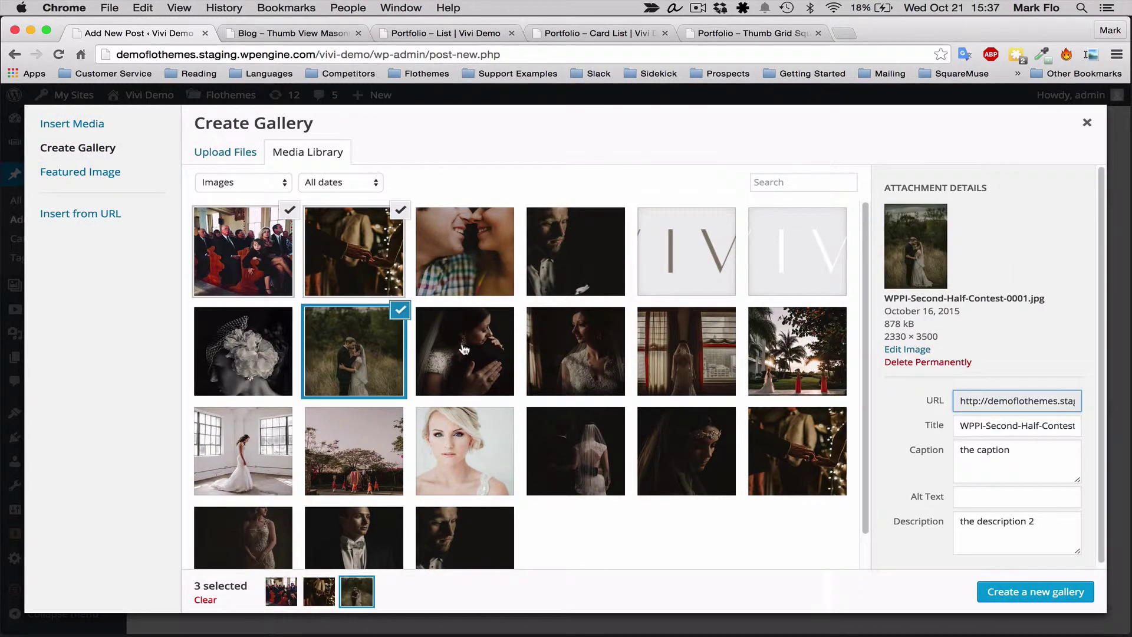
pyautogui.click(465, 351)
pyautogui.click(570, 343)
pyautogui.click(649, 352)
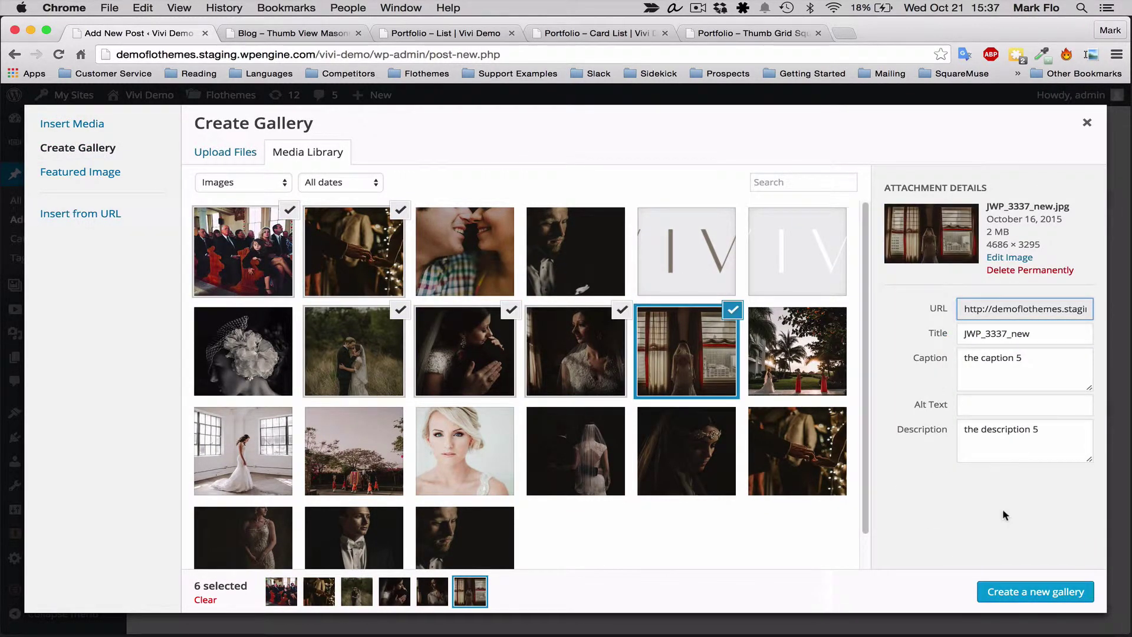
pyautogui.click(1039, 594)
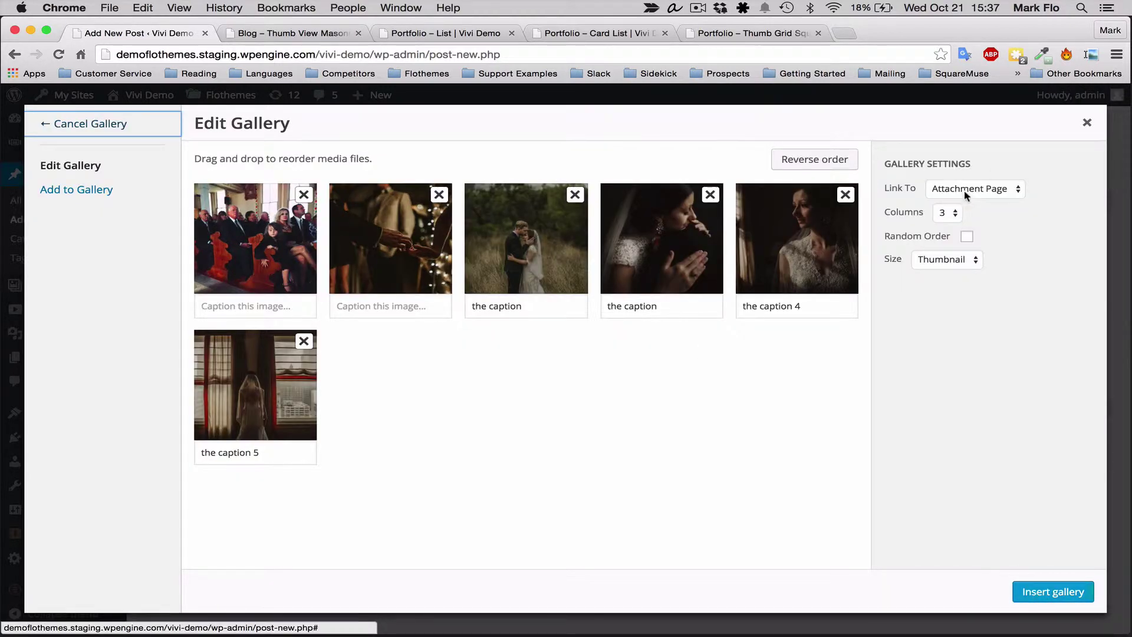
# - Set the gallery to no link, 1 column, Full Size, and caption the first image 'add a caption'
pyautogui.click(966, 195)
pyautogui.click(966, 212)
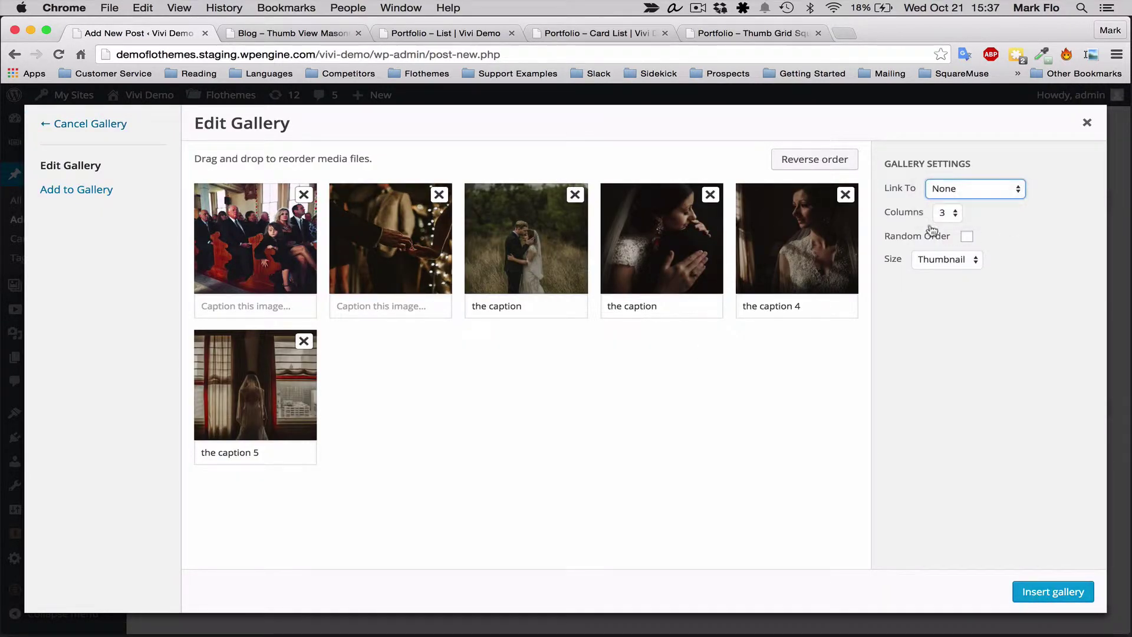
pyautogui.click(951, 214)
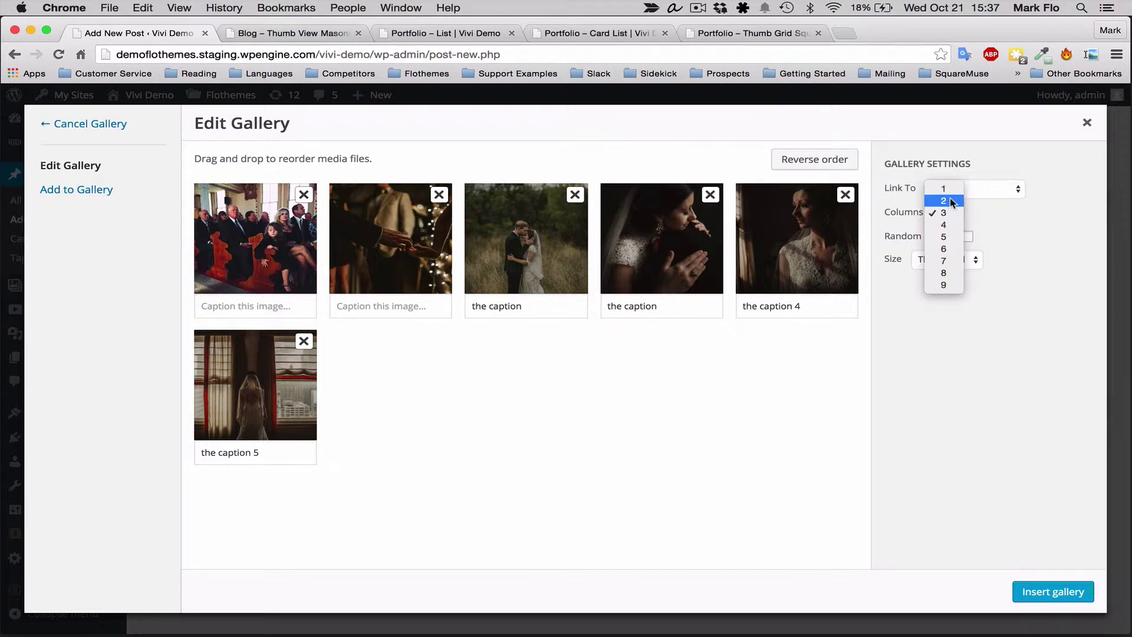
pyautogui.click(944, 189)
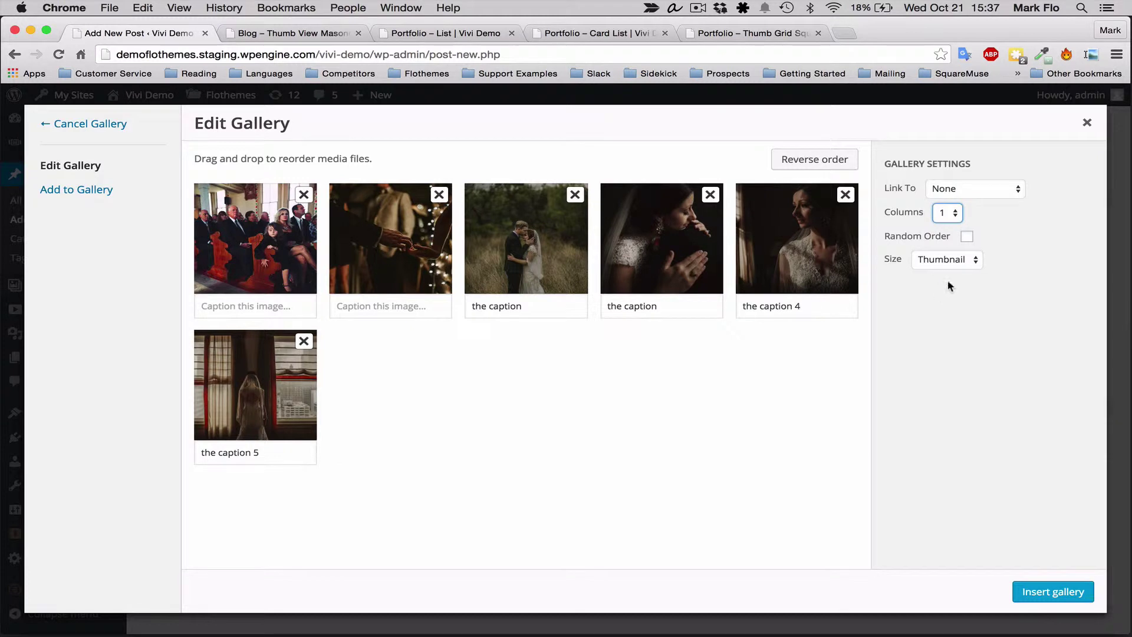
pyautogui.click(942, 260)
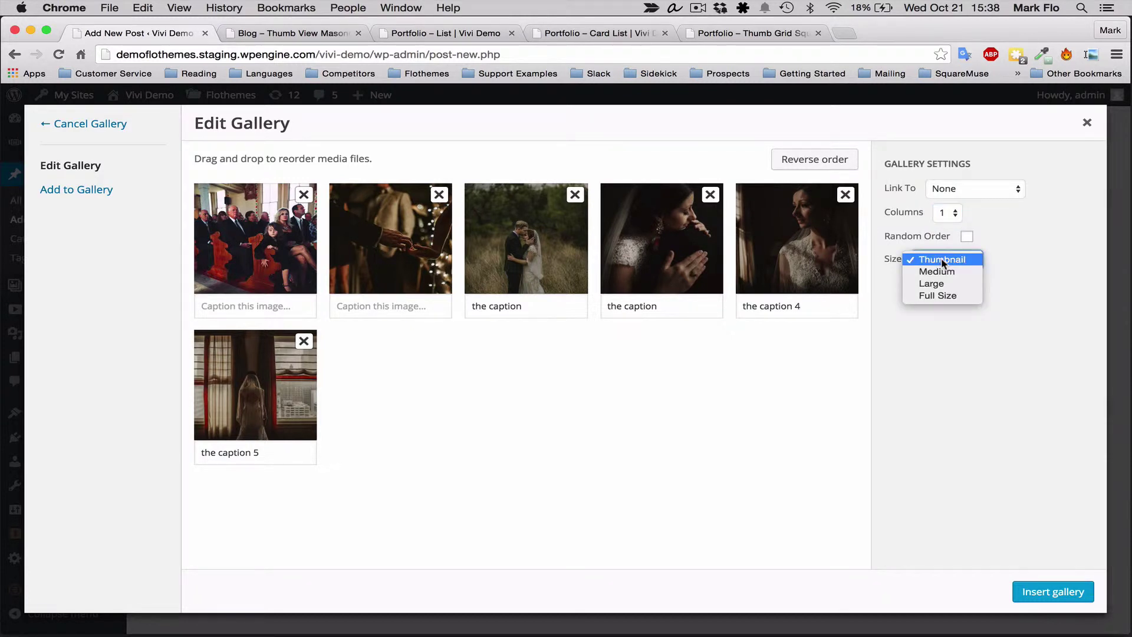
pyautogui.click(942, 261)
pyautogui.click(936, 265)
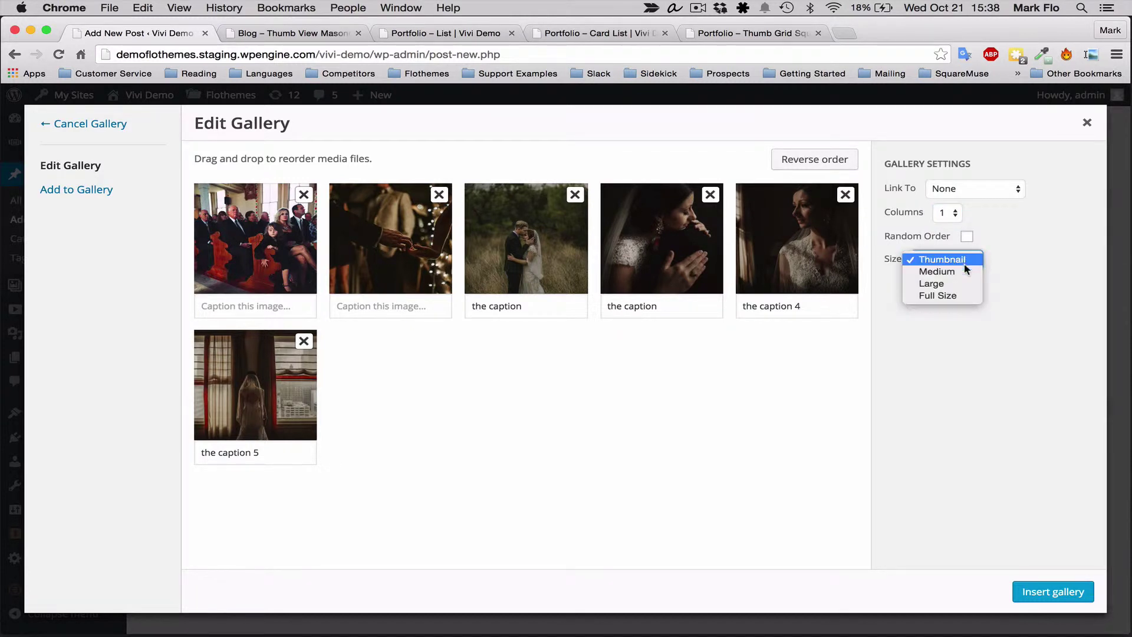
pyautogui.click(958, 299)
pyautogui.click(271, 310)
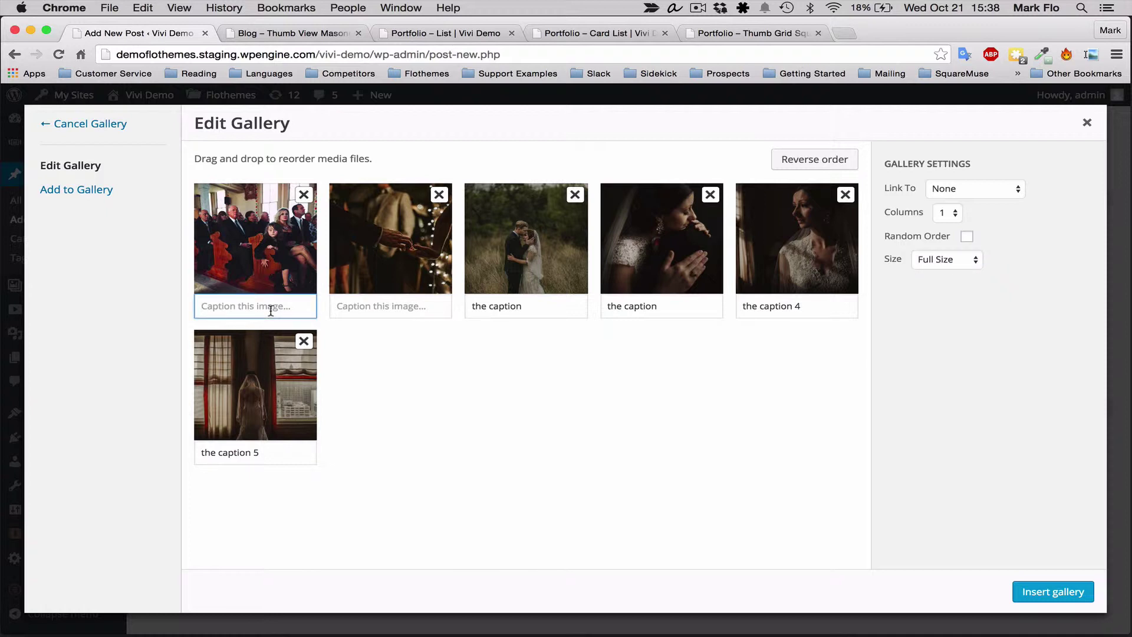
pyautogui.write('add a caption')
# - Insert the gallery, publish the post, and open it via View Post
pyautogui.click(1027, 592)
pyautogui.scroll(10, 655, 417)
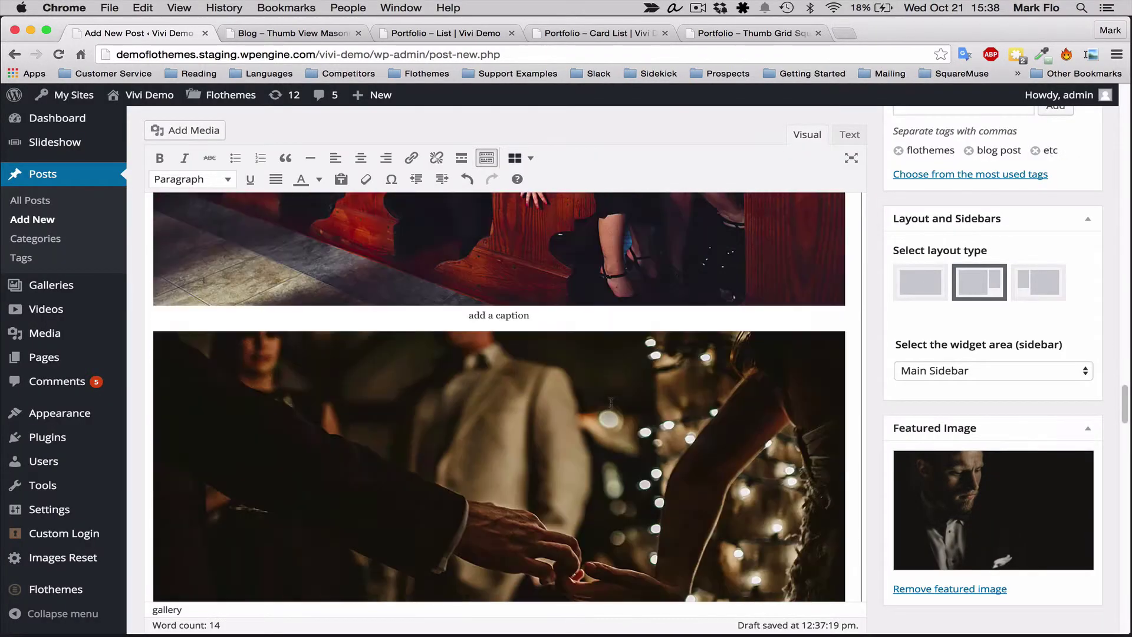
pyautogui.scroll(10, 933, 316)
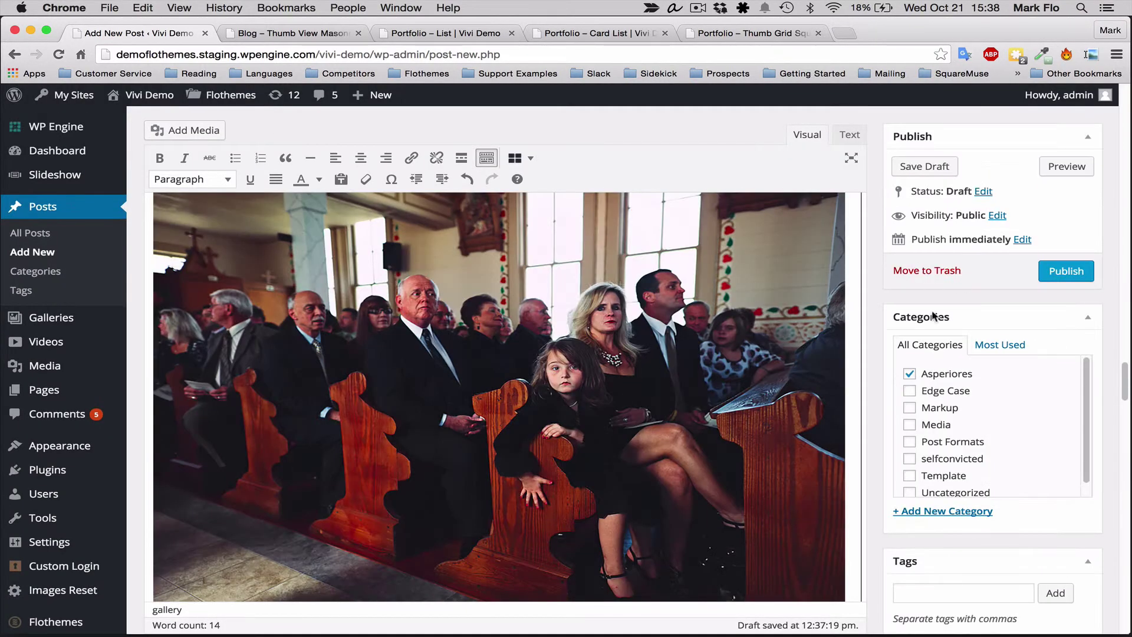
pyautogui.click(1080, 277)
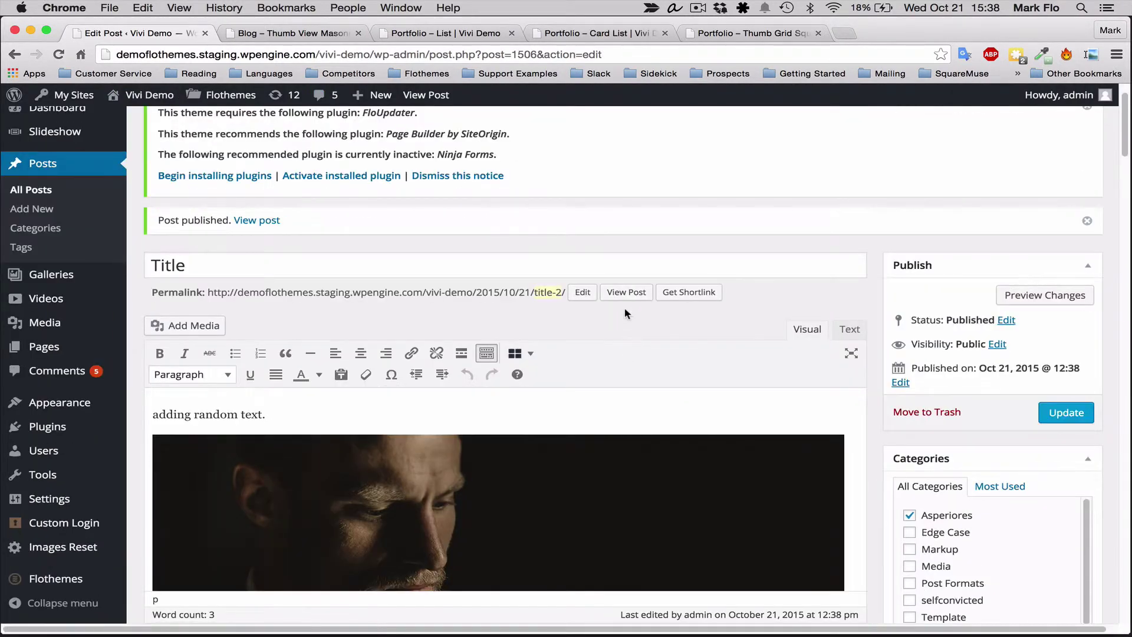
pyautogui.click(625, 293)
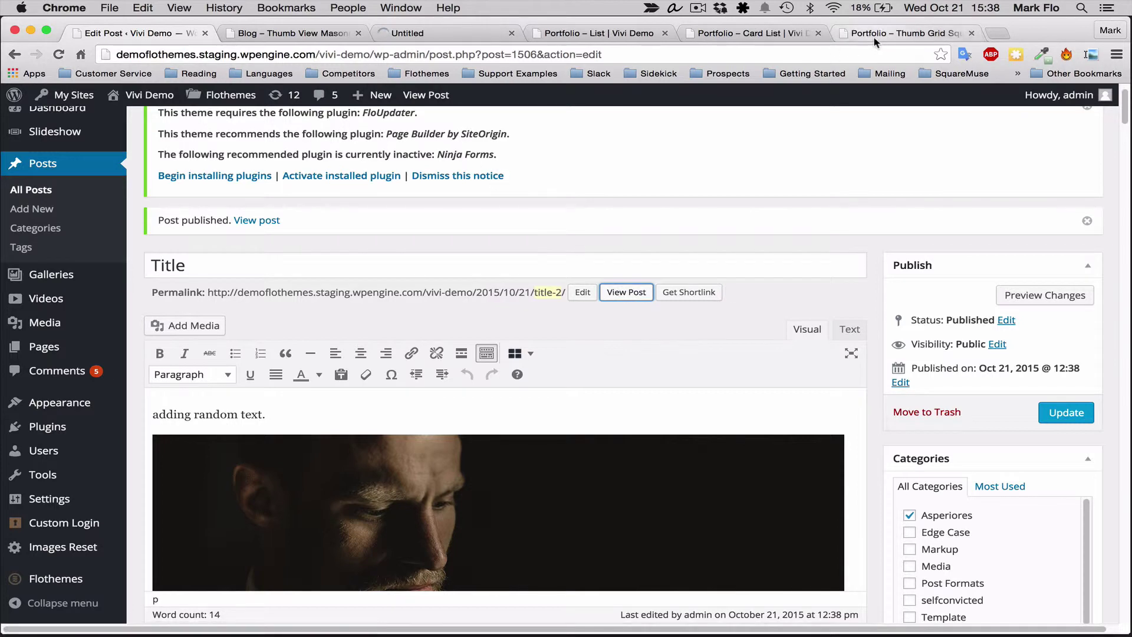
# - Scroll through the live post to review the text and stacked full-width gallery photos
pyautogui.click(453, 37)
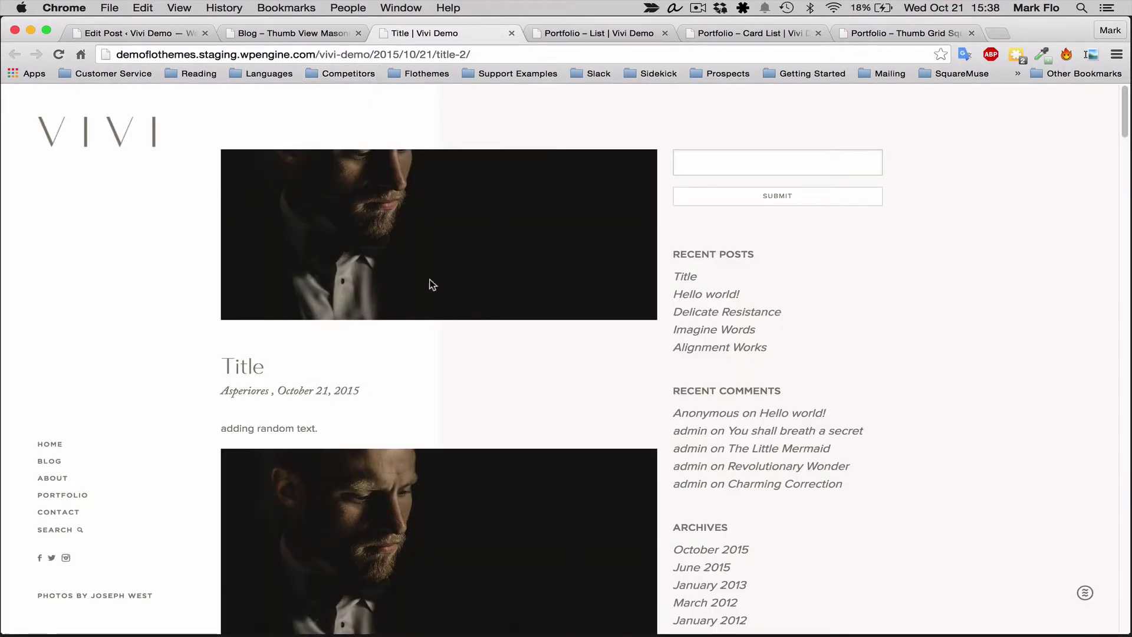
pyautogui.scroll(-1, 423, 251)
pyautogui.scroll(-3, 422, 251)
pyautogui.scroll(4, 422, 250)
pyautogui.scroll(-2, 503, 250)
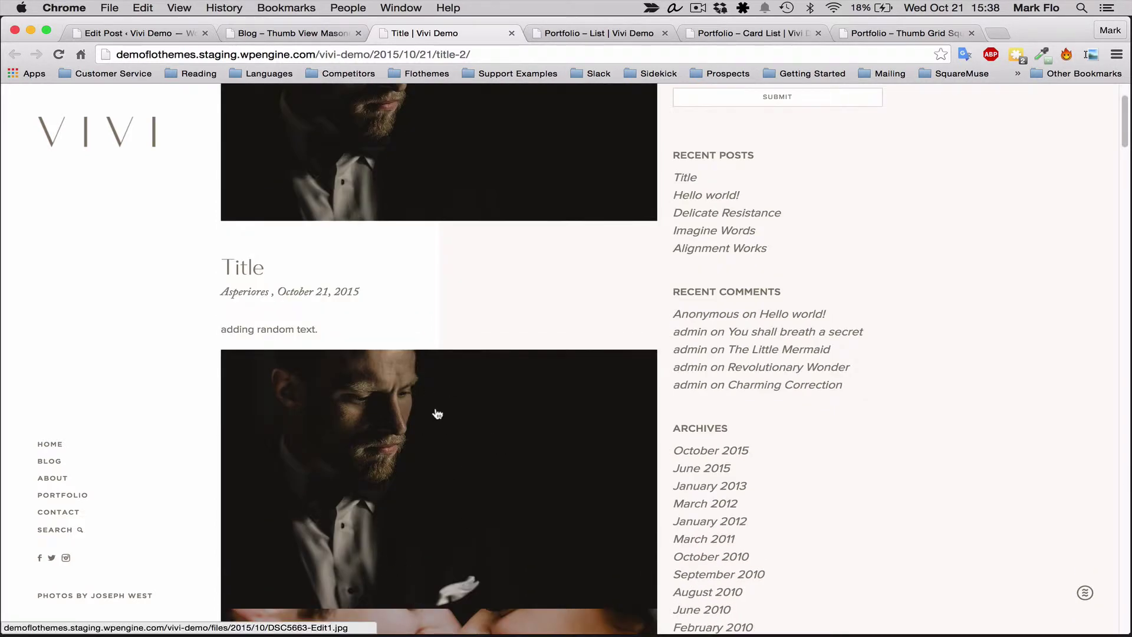
pyautogui.scroll(-1, 437, 414)
pyautogui.scroll(-15, 471, 398)
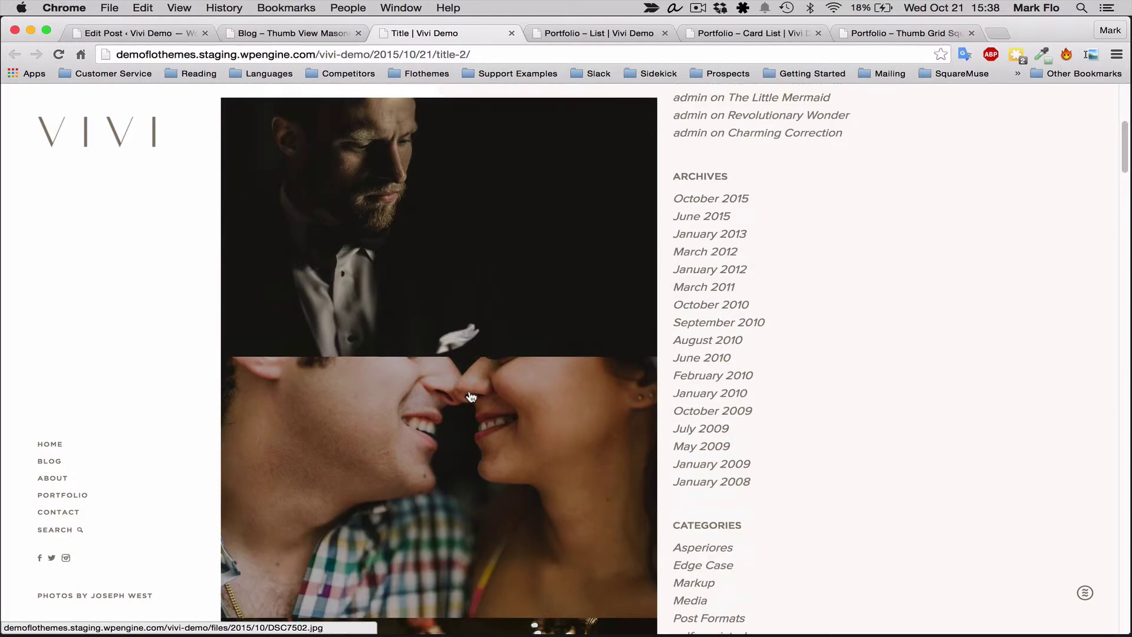
pyautogui.scroll(8, 439, 324)
pyautogui.scroll(5, 446, 318)
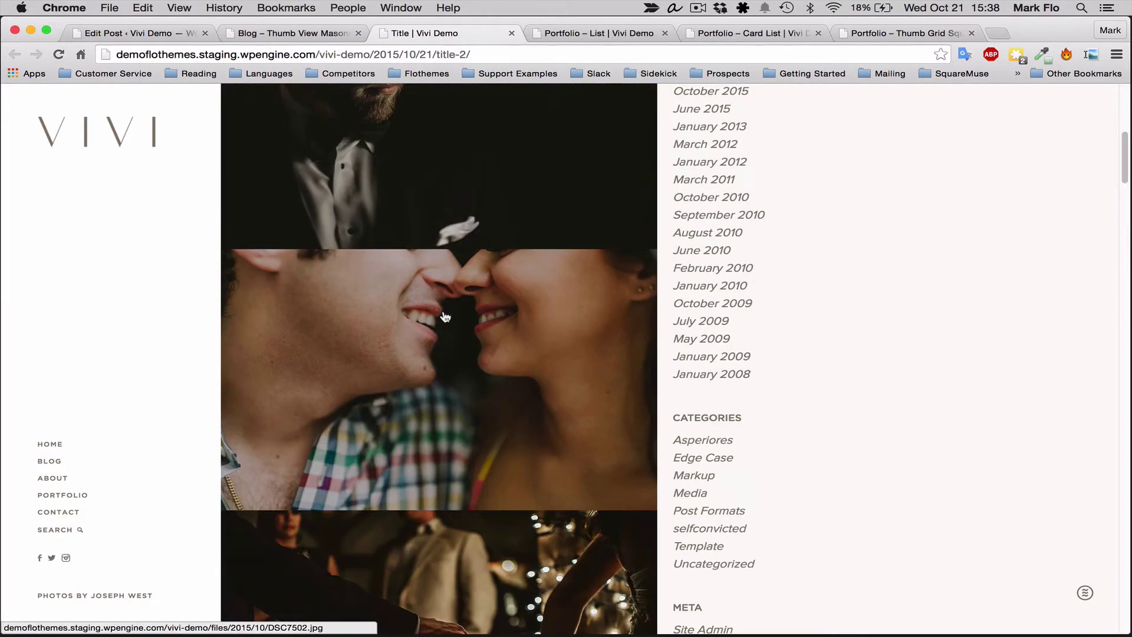
pyautogui.scroll(-10, 445, 322)
pyautogui.scroll(7, 454, 354)
pyautogui.scroll(10, 462, 378)
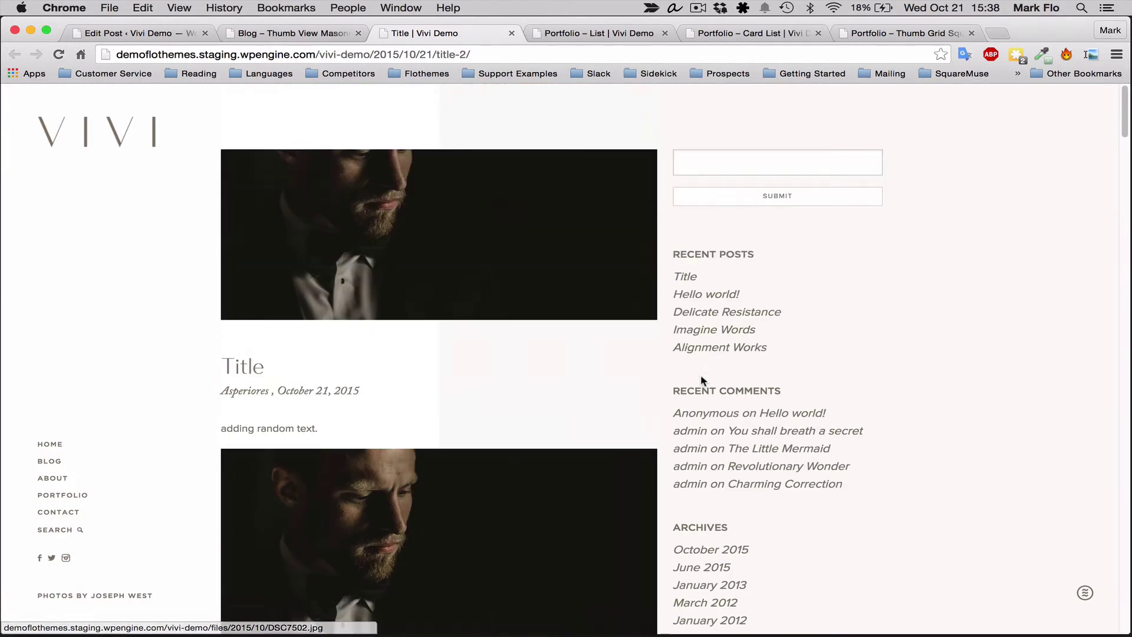
pyautogui.scroll(-12, 566, 372)
pyautogui.scroll(-12, 567, 373)
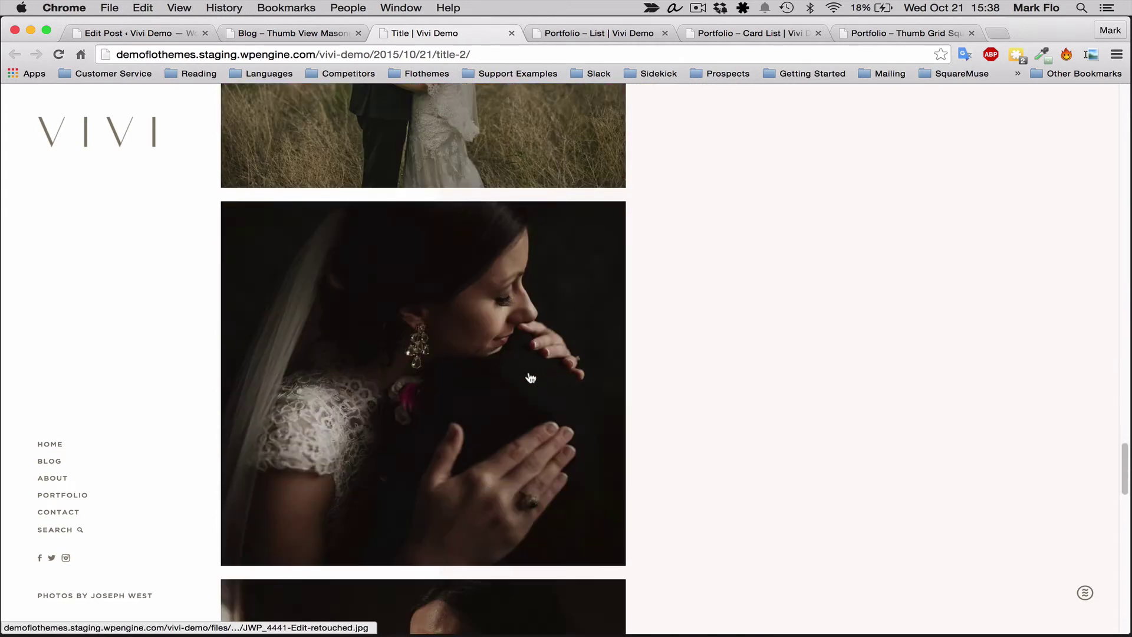
pyautogui.scroll(5, 409, 329)
pyautogui.click(414, 314)
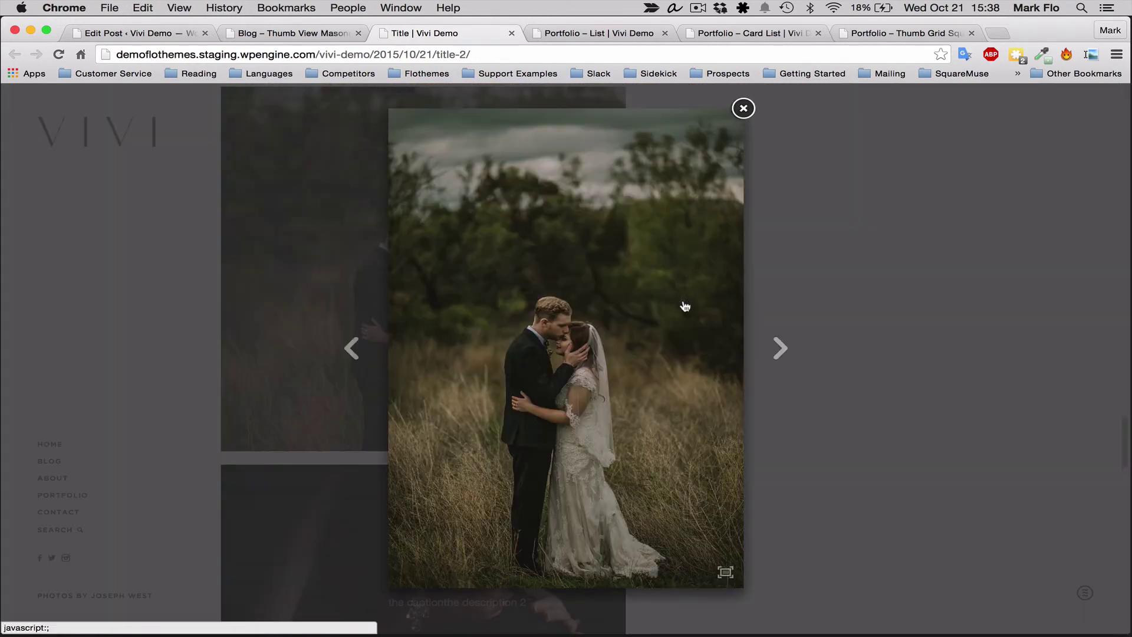
pyautogui.click(859, 330)
pyautogui.click(857, 324)
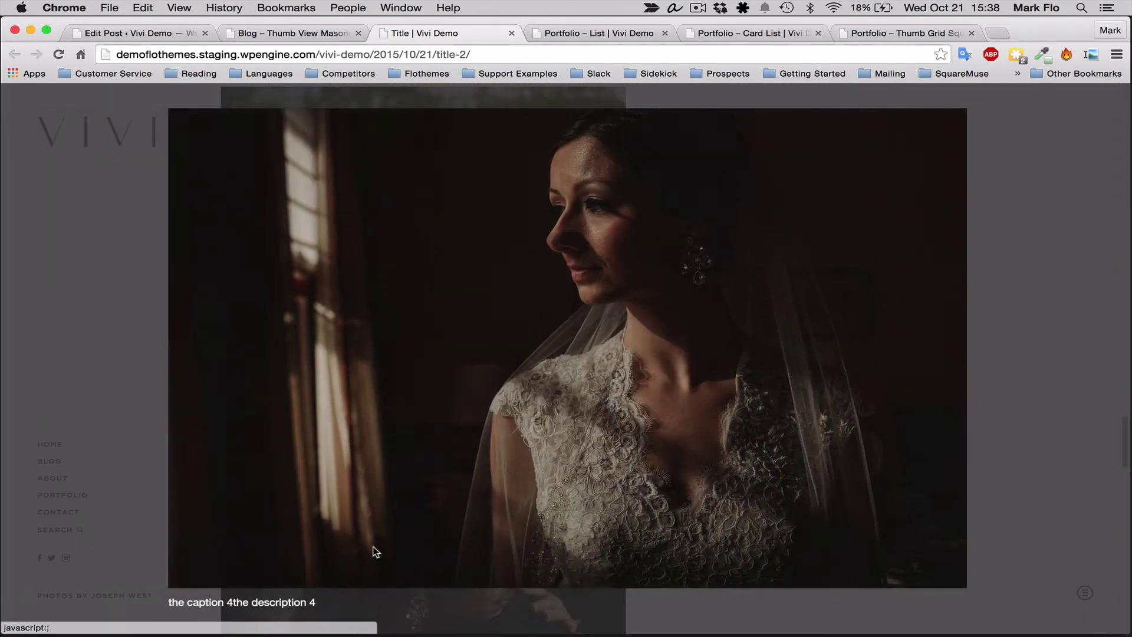
pyautogui.click(649, 330)
pyautogui.click(855, 236)
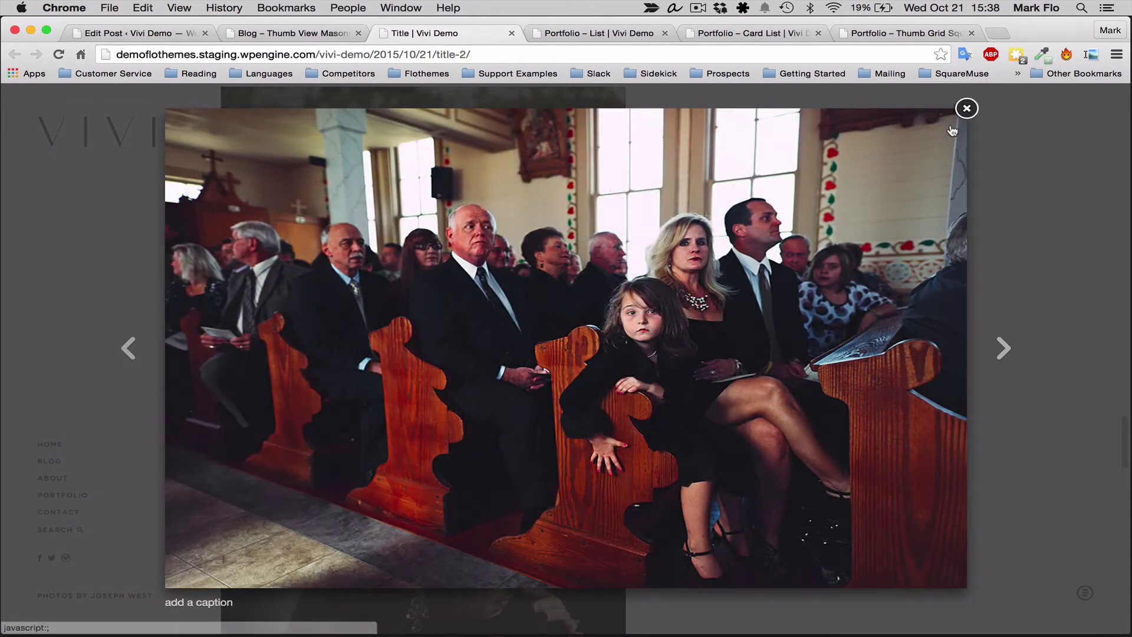
pyautogui.click(966, 109)
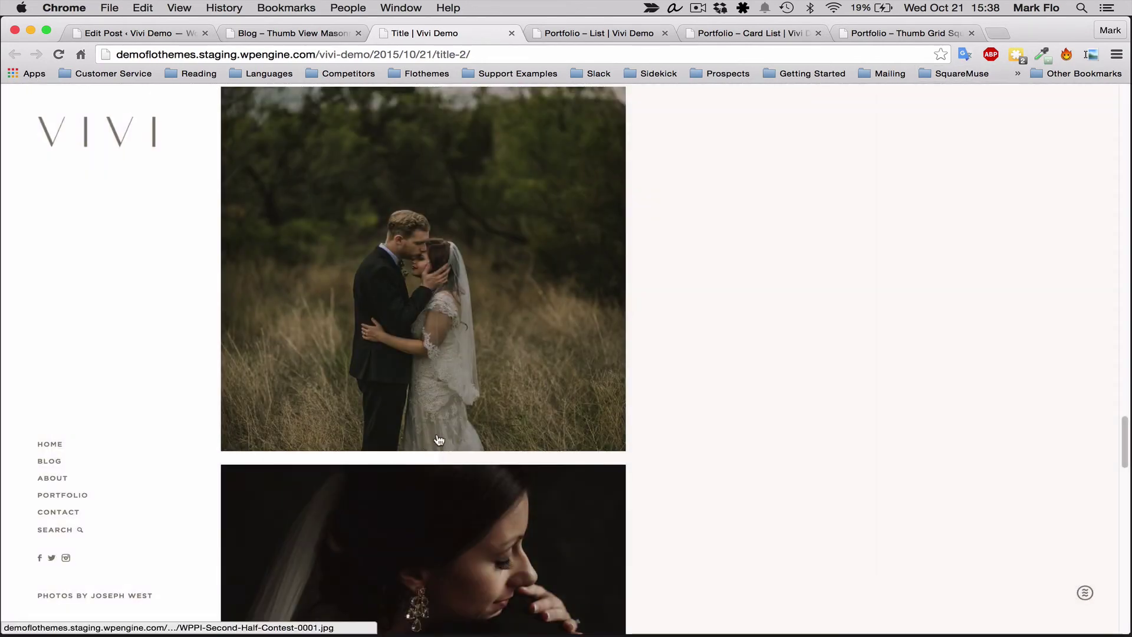
pyautogui.scroll(20, 439, 440)
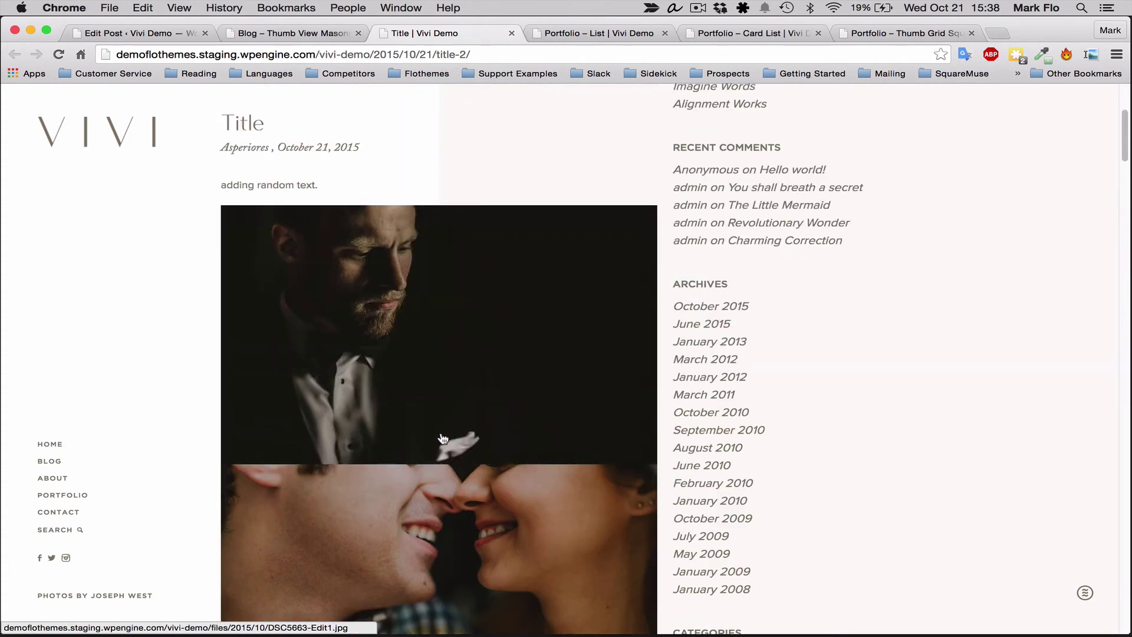
pyautogui.scroll(5, 444, 433)
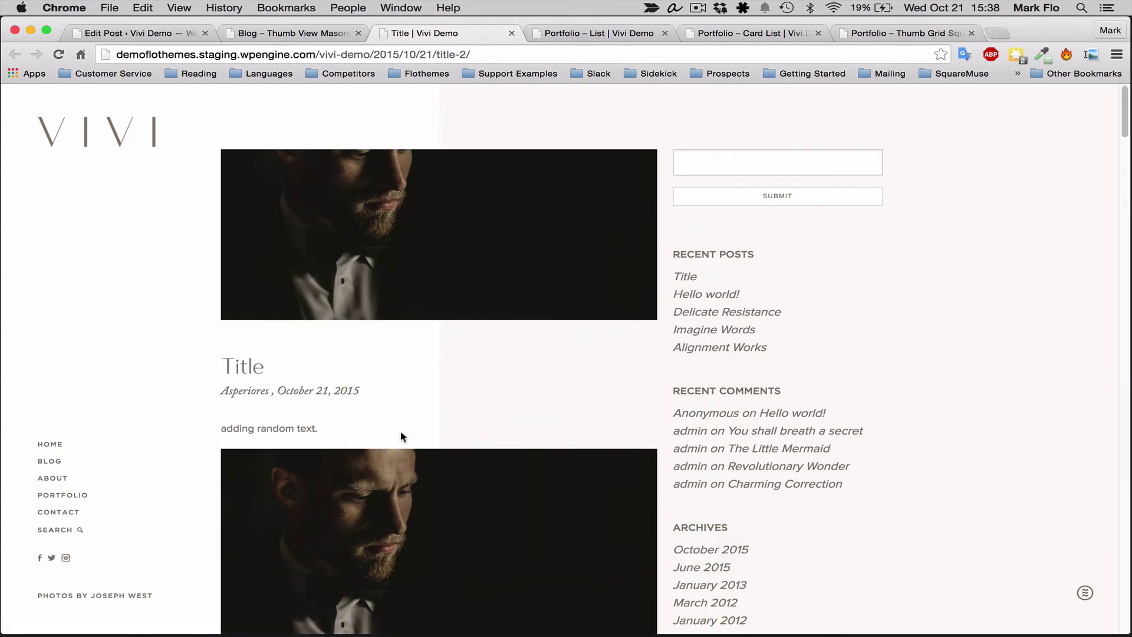